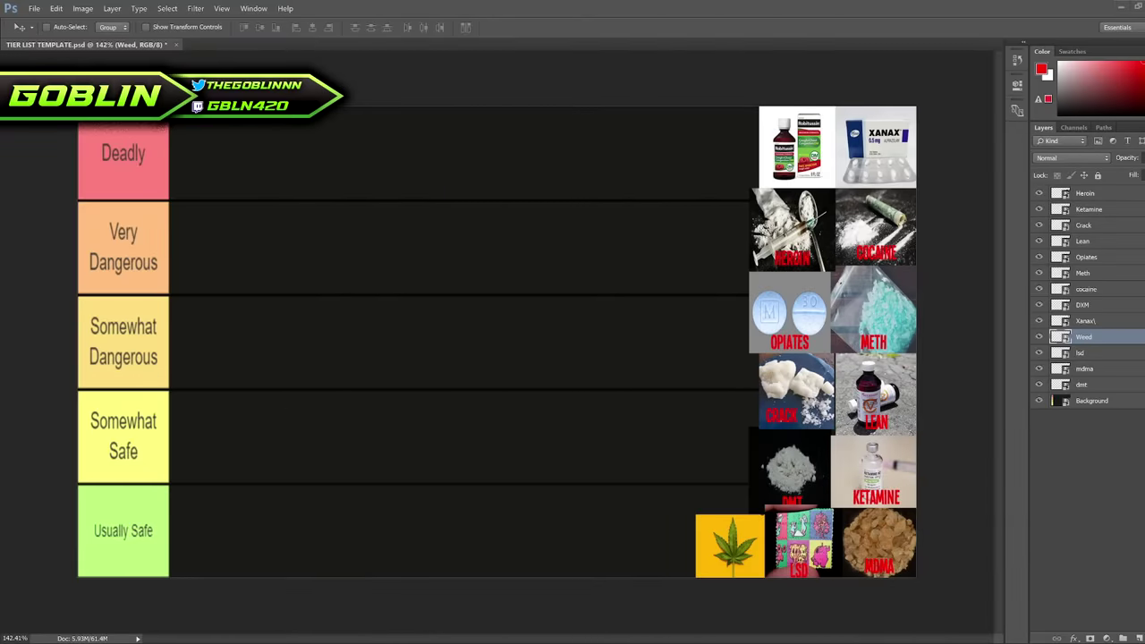
# Paste the mushroom picture into the tier list as a new layer beside the DMT picture.
pyautogui.hotkey('ctrl', 'v')
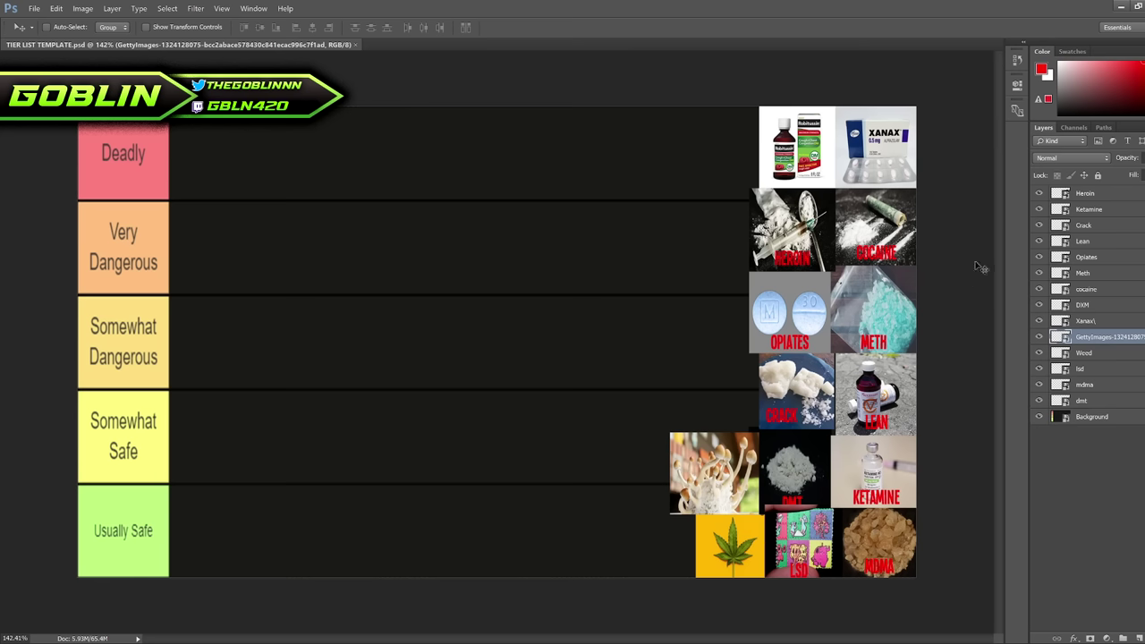
# Move the DMT picture to the start of the Usually Safe row.
pyautogui.click(1082, 401)
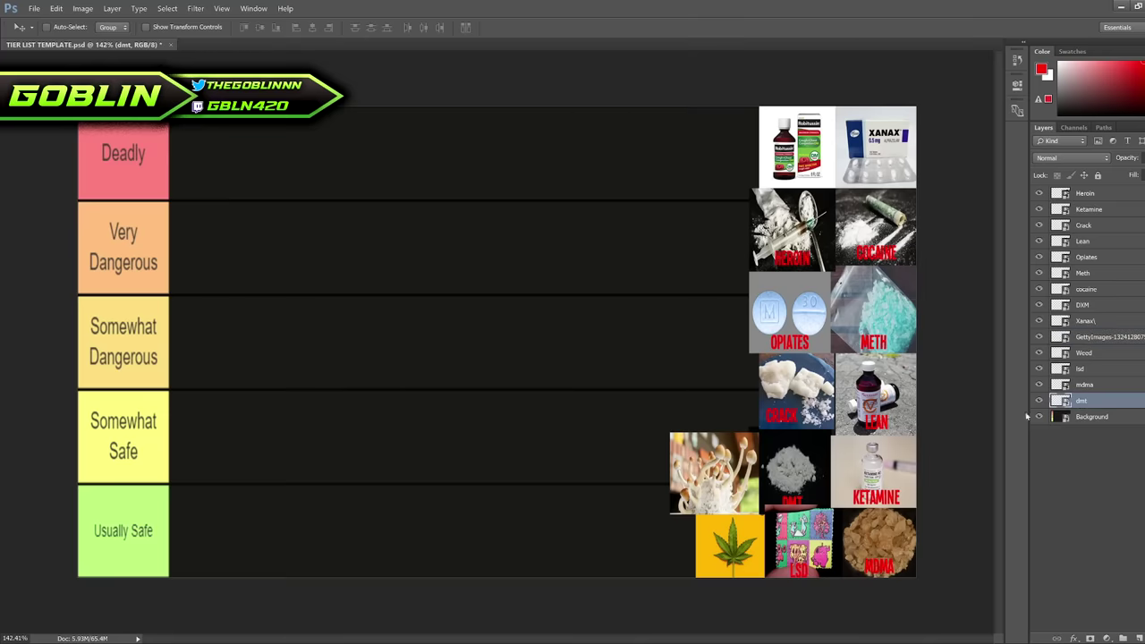
pyautogui.moveTo(801, 470); pyautogui.dragTo(553, 270)
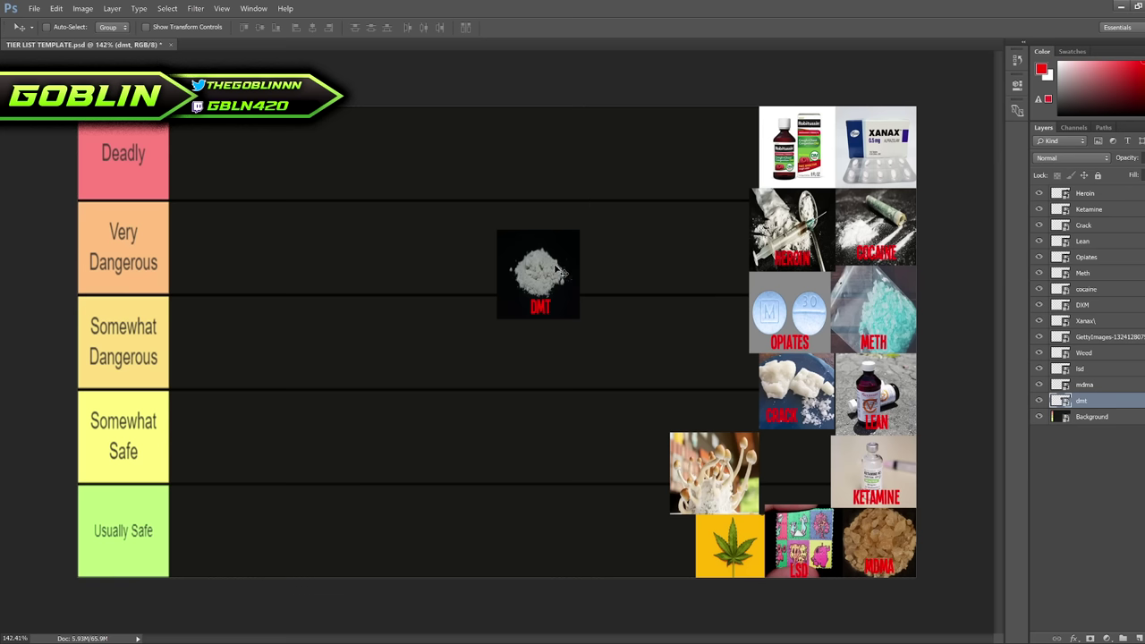
pyautogui.moveTo(539, 265); pyautogui.dragTo(219, 518)
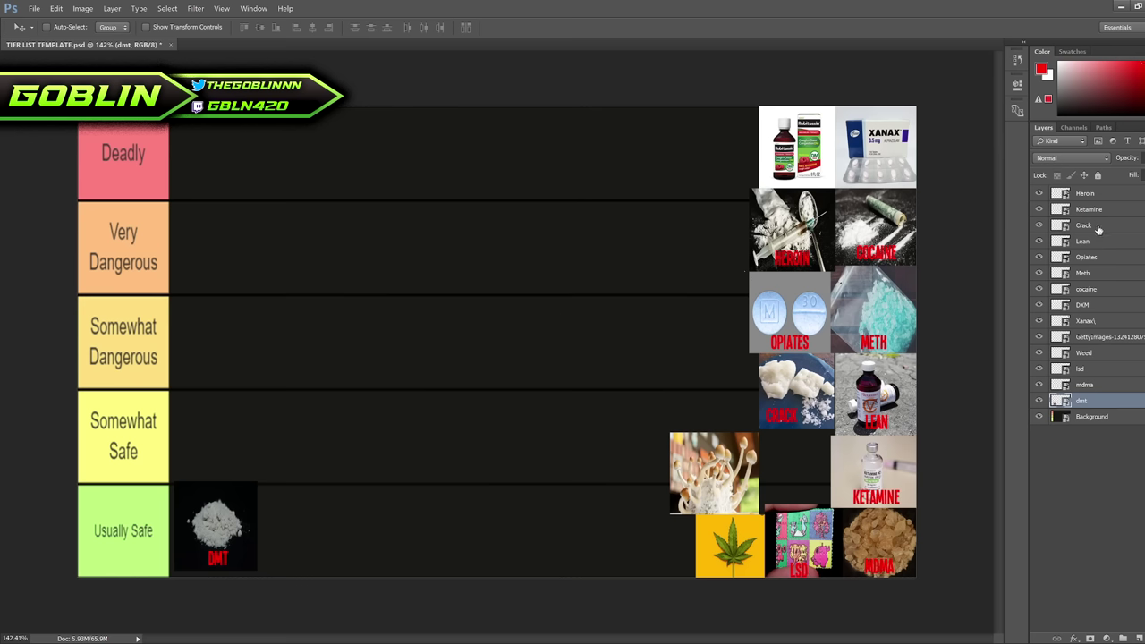
# Move the Xanax picture to the start of the Very Dangerous row, right beside the tier label.
pyautogui.click(1094, 323)
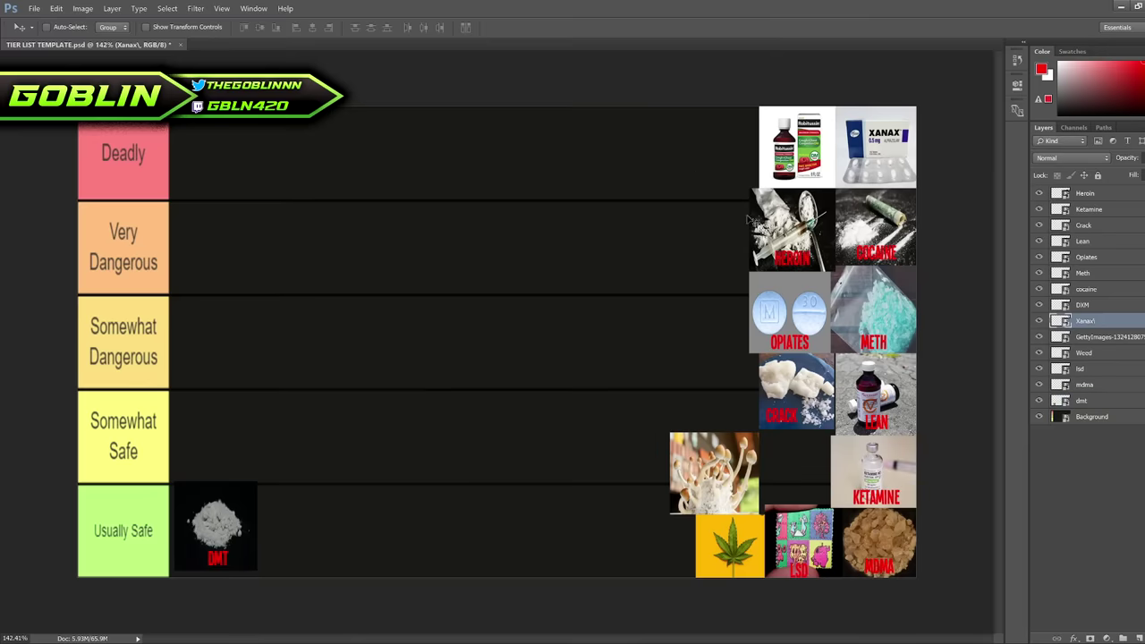
pyautogui.moveTo(882, 166); pyautogui.dragTo(457, 256)
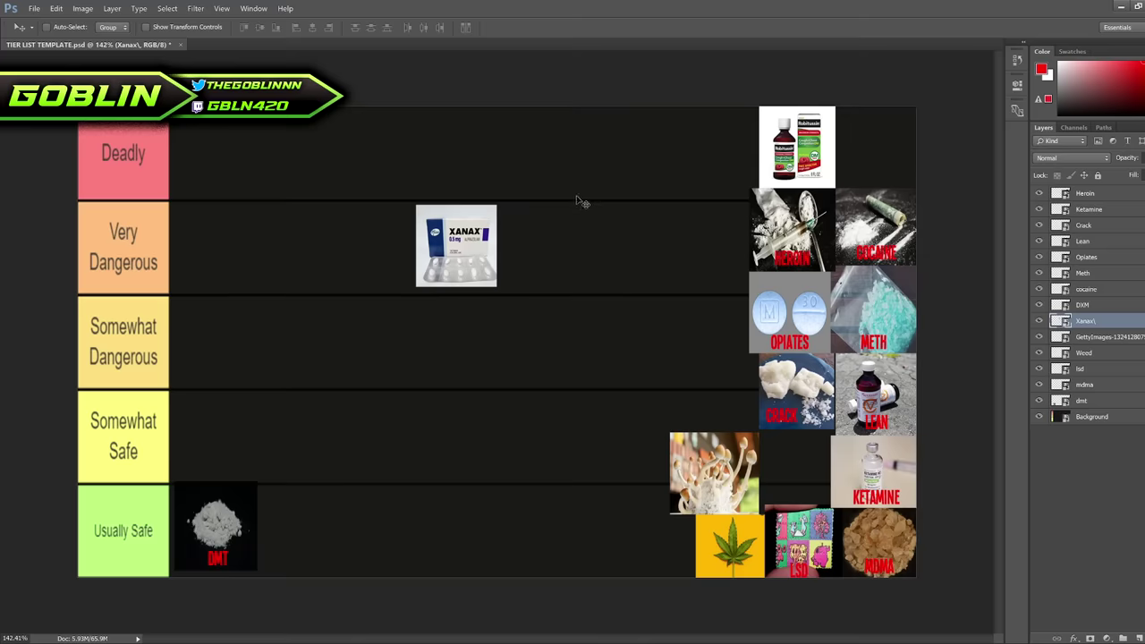
pyautogui.moveTo(474, 262); pyautogui.dragTo(285, 260)
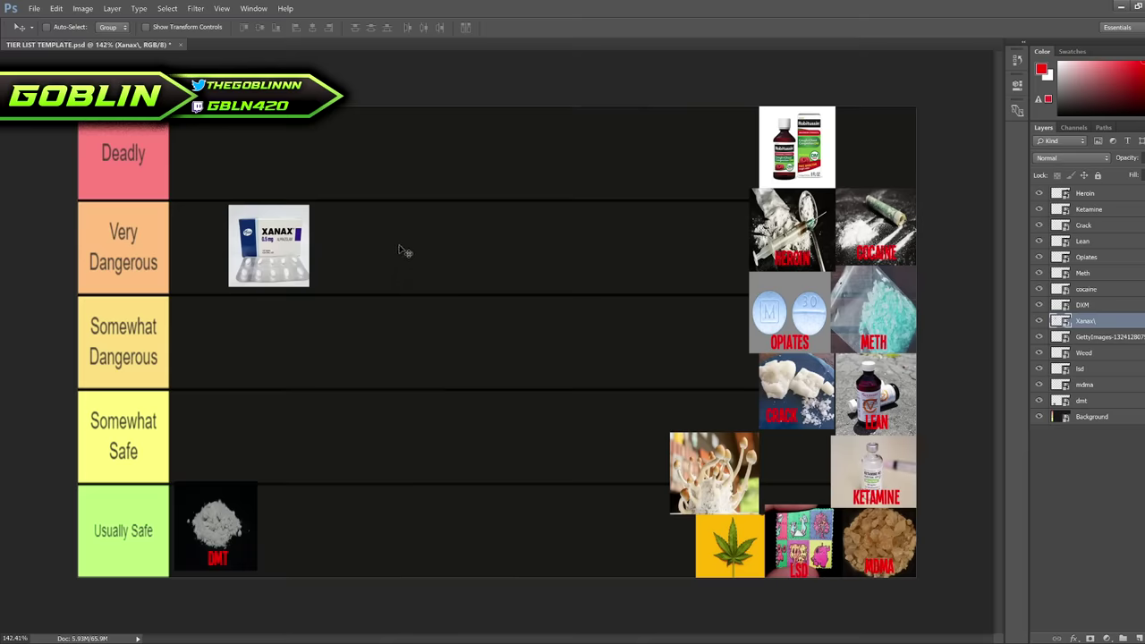
pyautogui.moveTo(273, 242); pyautogui.dragTo(385, 307)
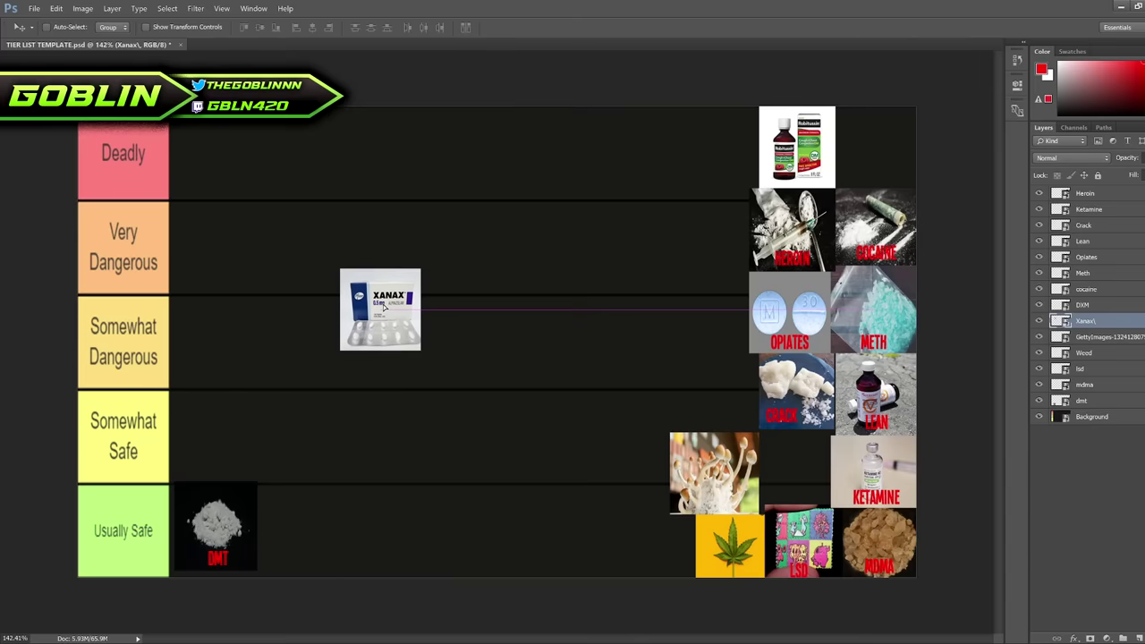
pyautogui.moveTo(384, 307); pyautogui.dragTo(384, 307)
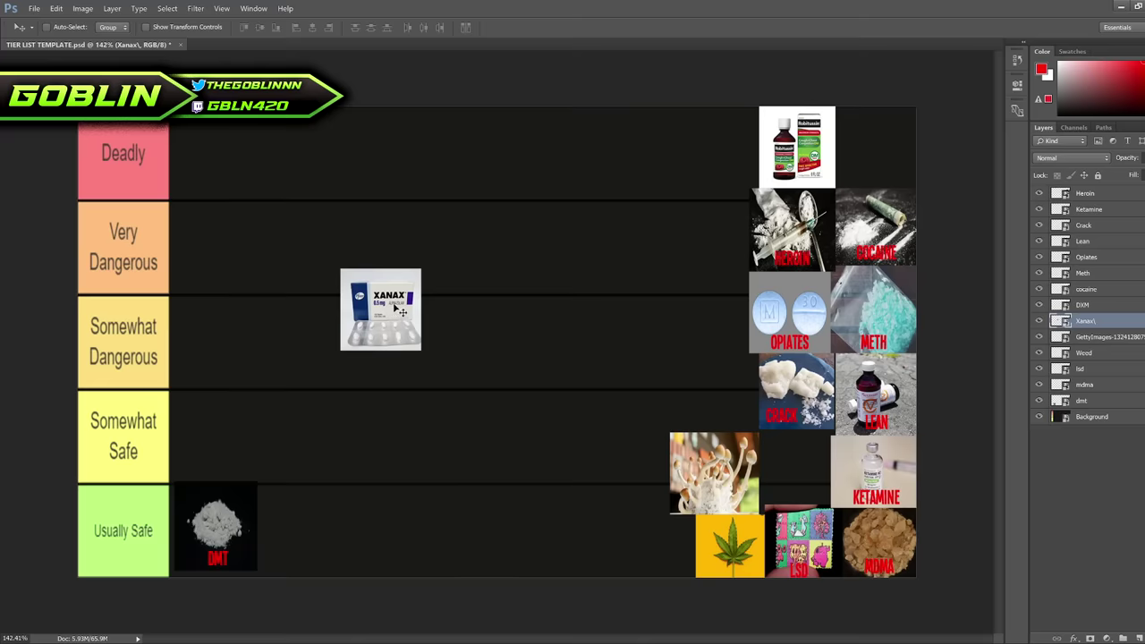
pyautogui.moveTo(396, 329); pyautogui.dragTo(300, 270)
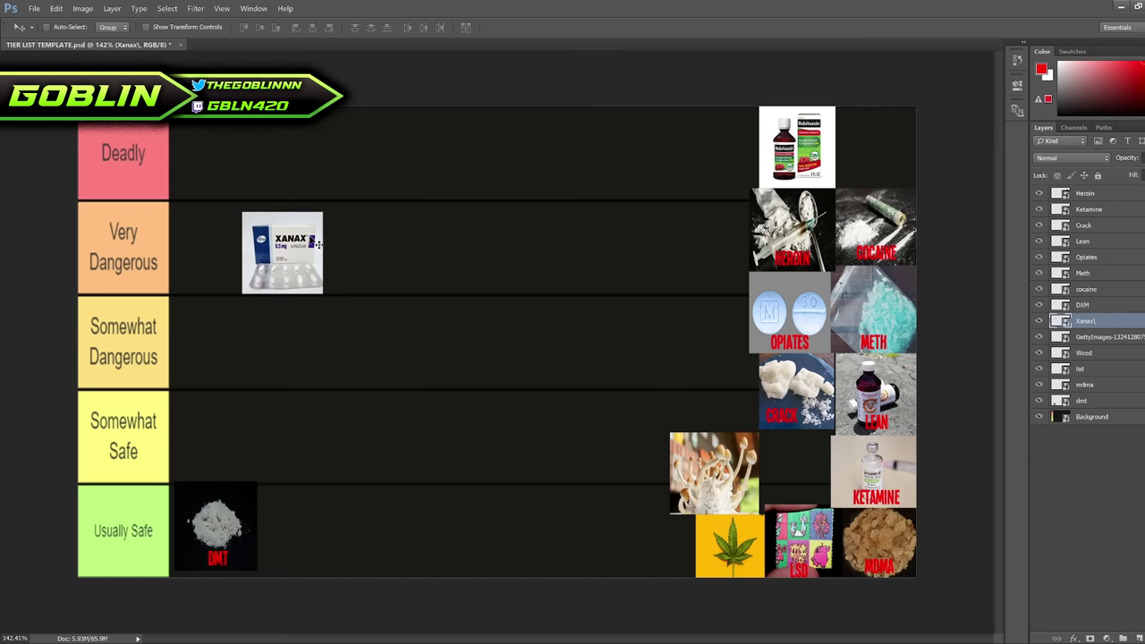
pyautogui.moveTo(293, 258); pyautogui.dragTo(284, 250)
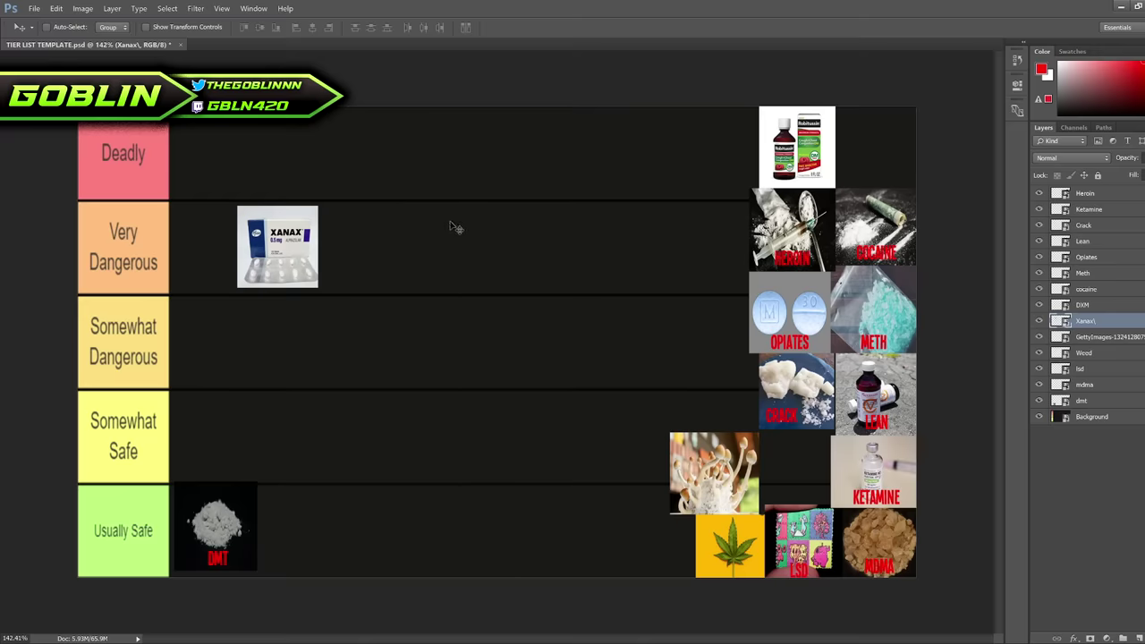
pyautogui.moveTo(287, 249); pyautogui.dragTo(239, 251)
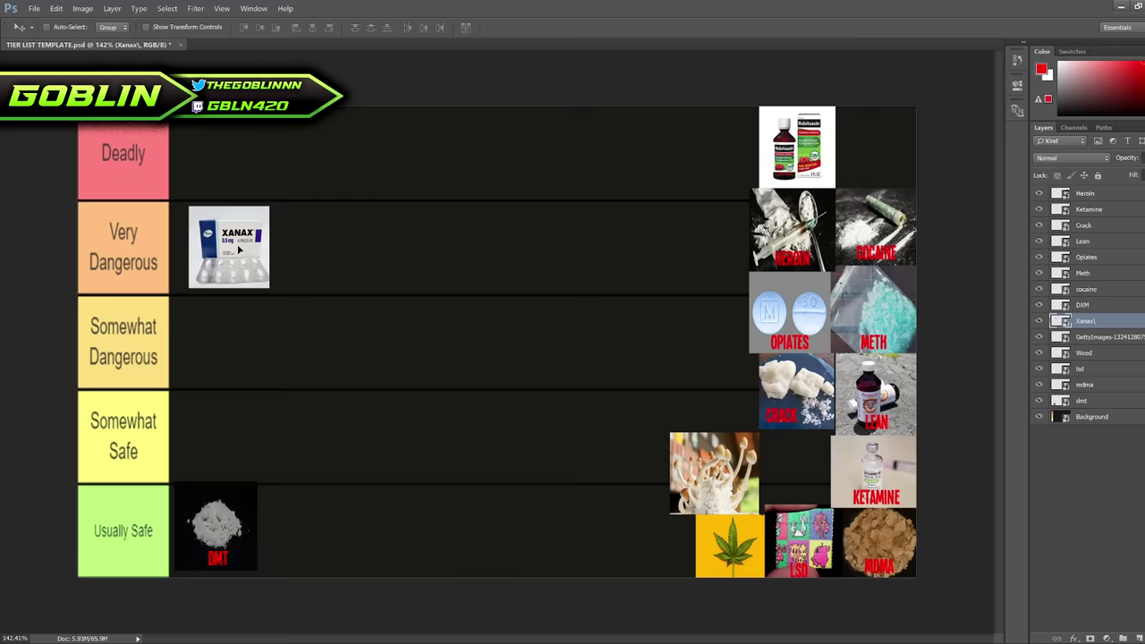
pyautogui.moveTo(239, 251); pyautogui.dragTo(241, 250)
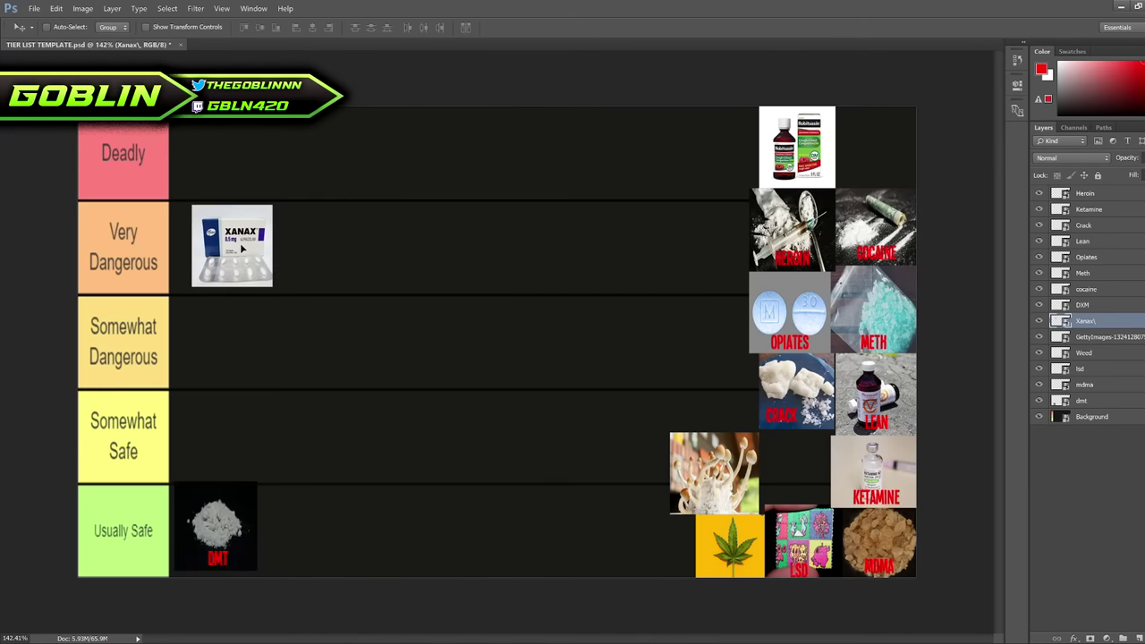
pyautogui.moveTo(241, 250); pyautogui.dragTo(255, 251)
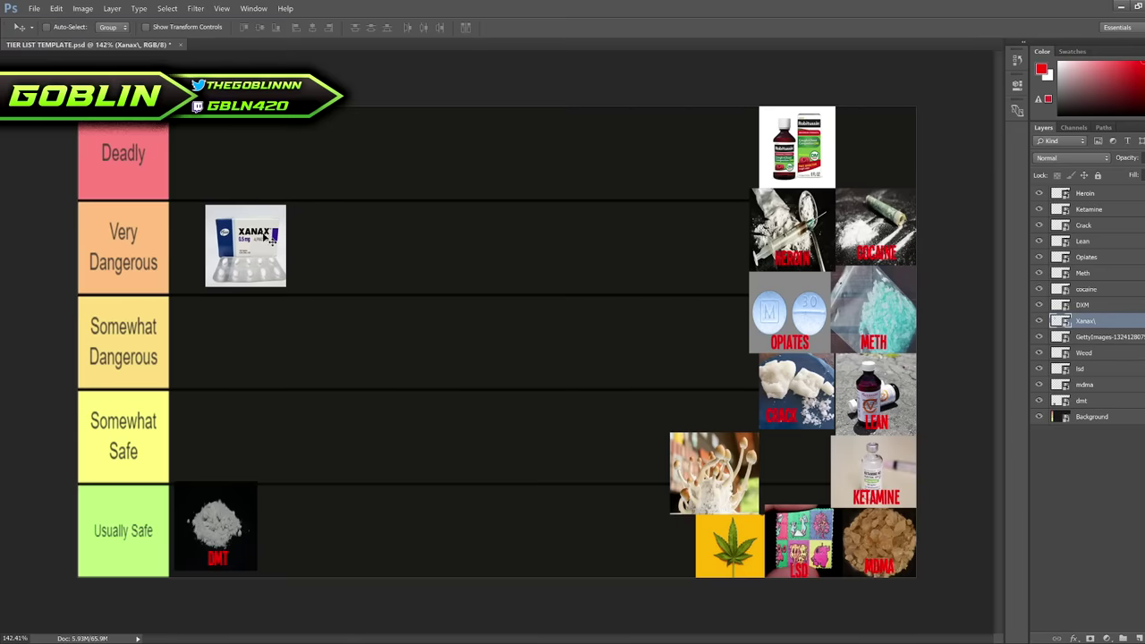
pyautogui.moveTo(267, 253); pyautogui.dragTo(244, 256)
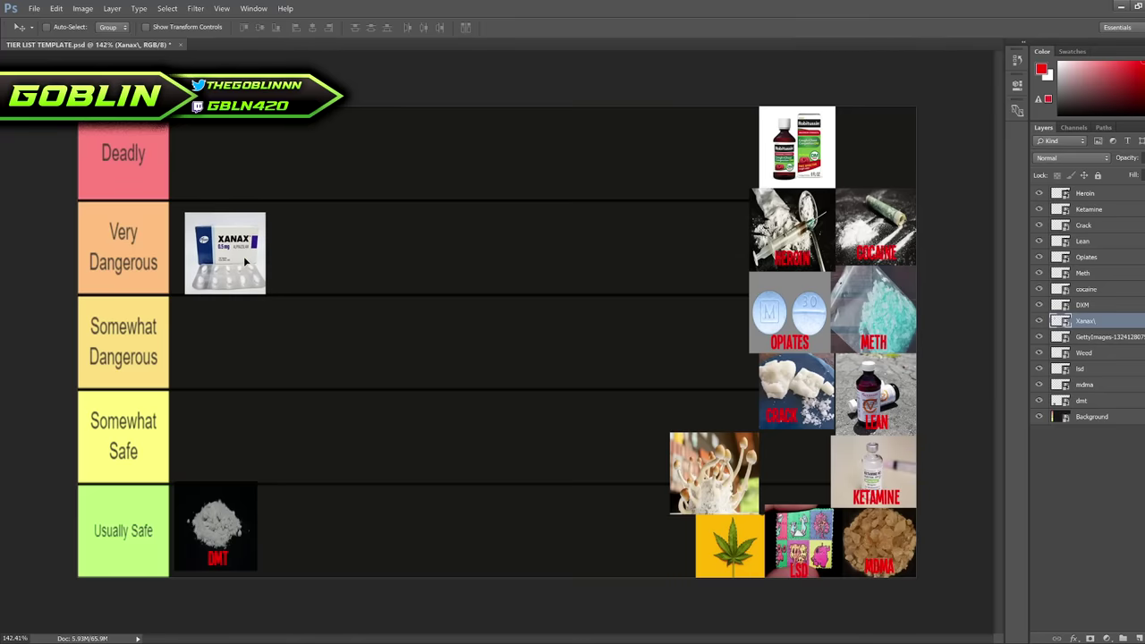
pyautogui.moveTo(244, 256); pyautogui.dragTo(326, 258)
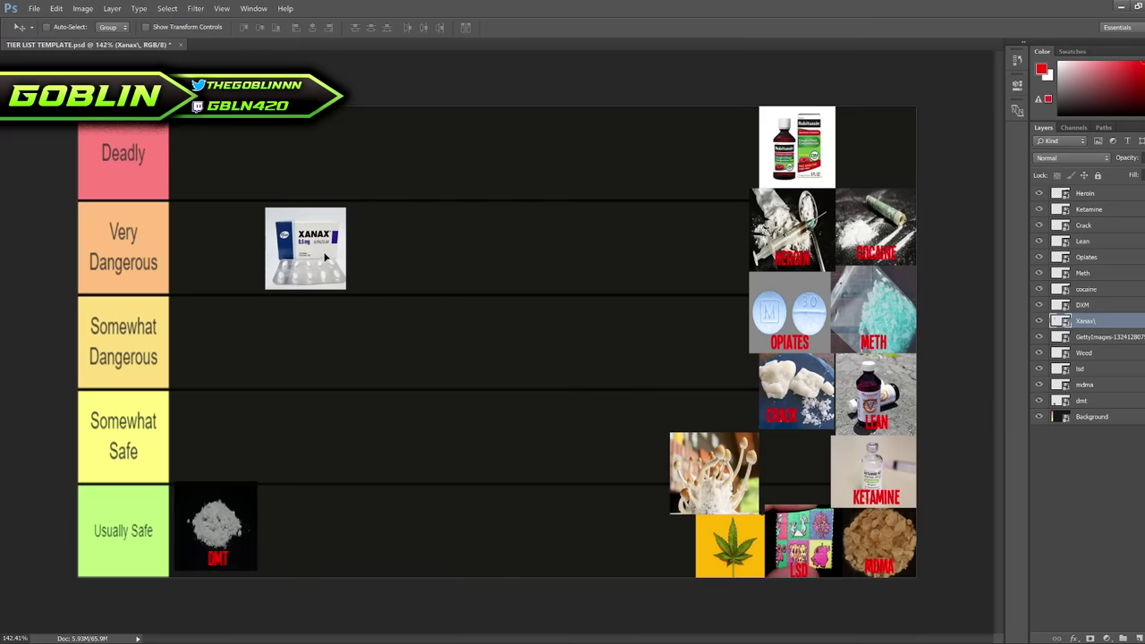
pyautogui.moveTo(326, 257); pyautogui.dragTo(329, 258)
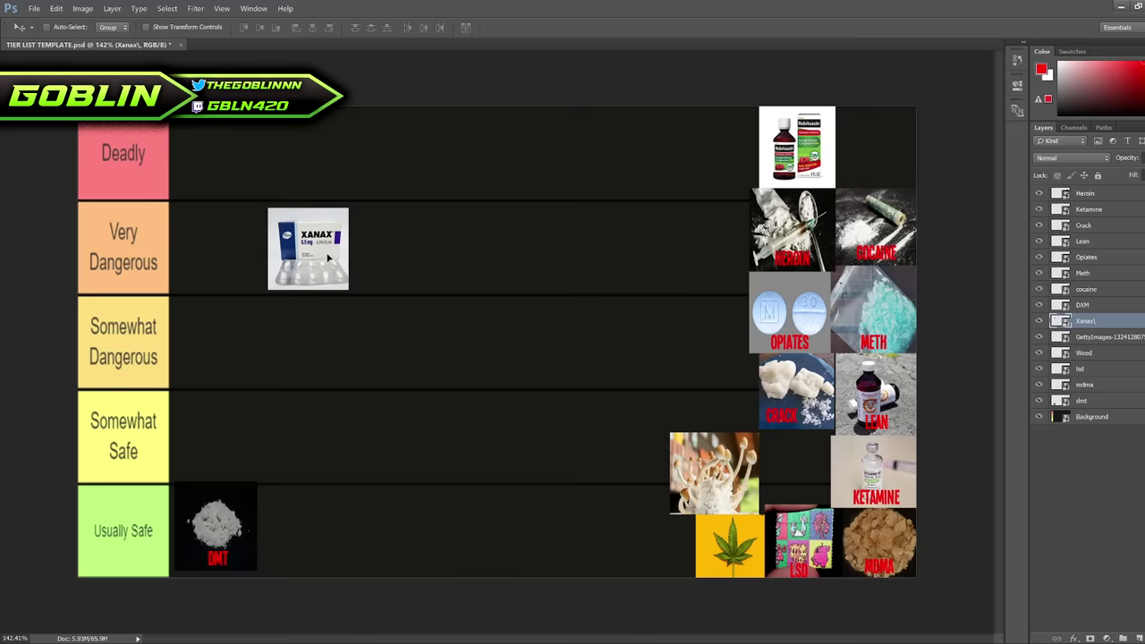
pyautogui.moveTo(327, 257); pyautogui.dragTo(329, 257)
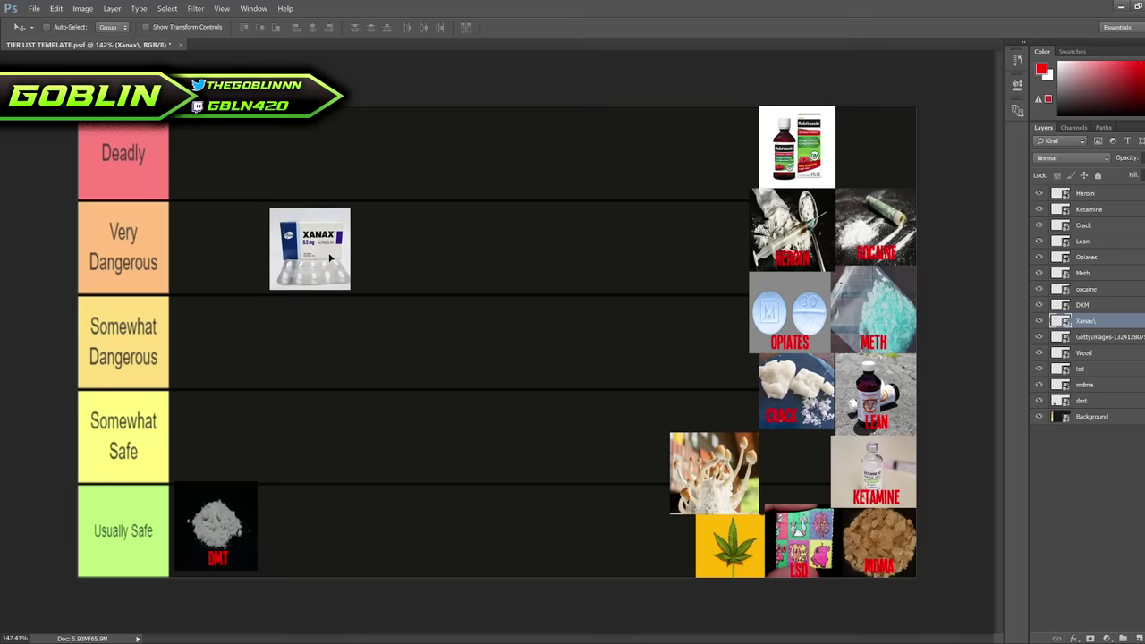
pyautogui.moveTo(329, 257); pyautogui.dragTo(237, 260)
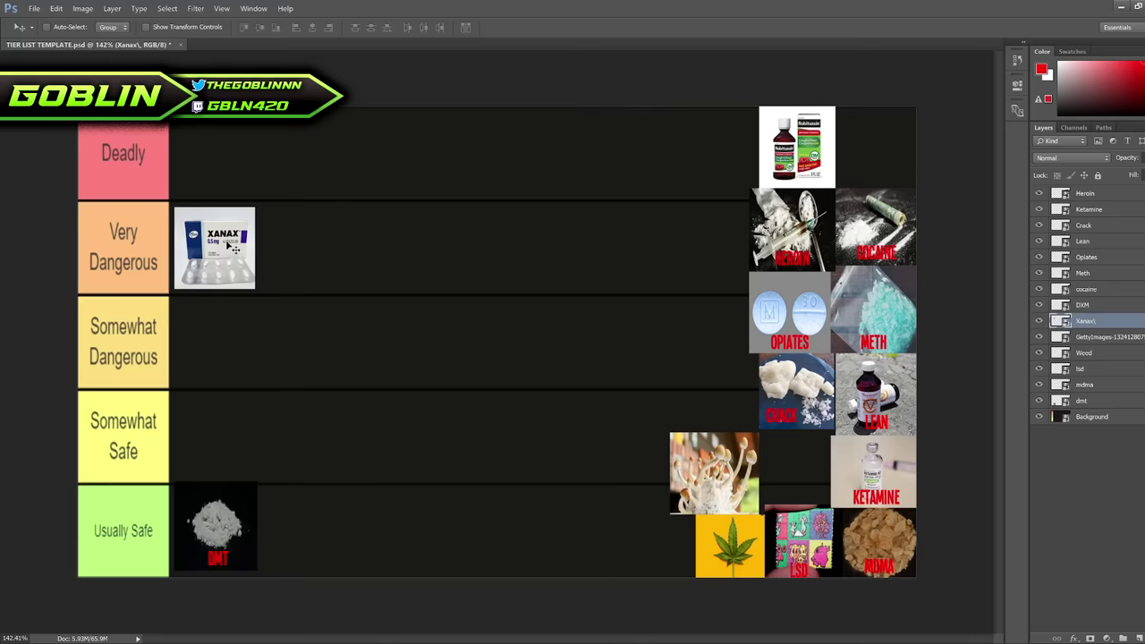
pyautogui.moveTo(233, 247); pyautogui.dragTo(228, 241)
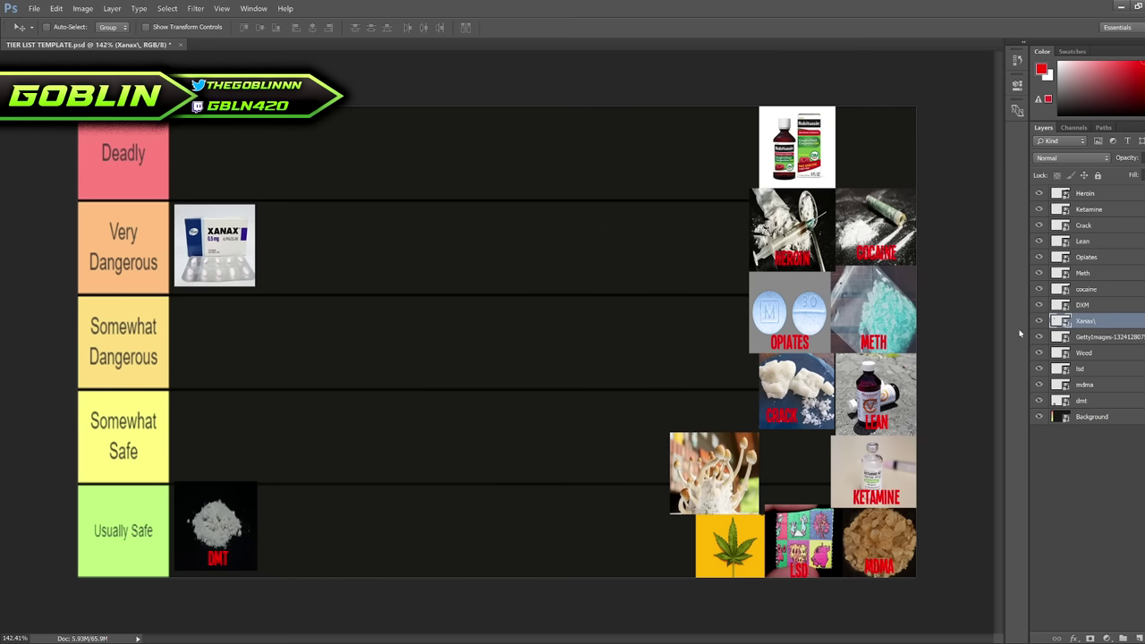
# Rename the mushroom picture's GettyImages layer to "Shrooms".
pyautogui.doubleClick(1109, 336)
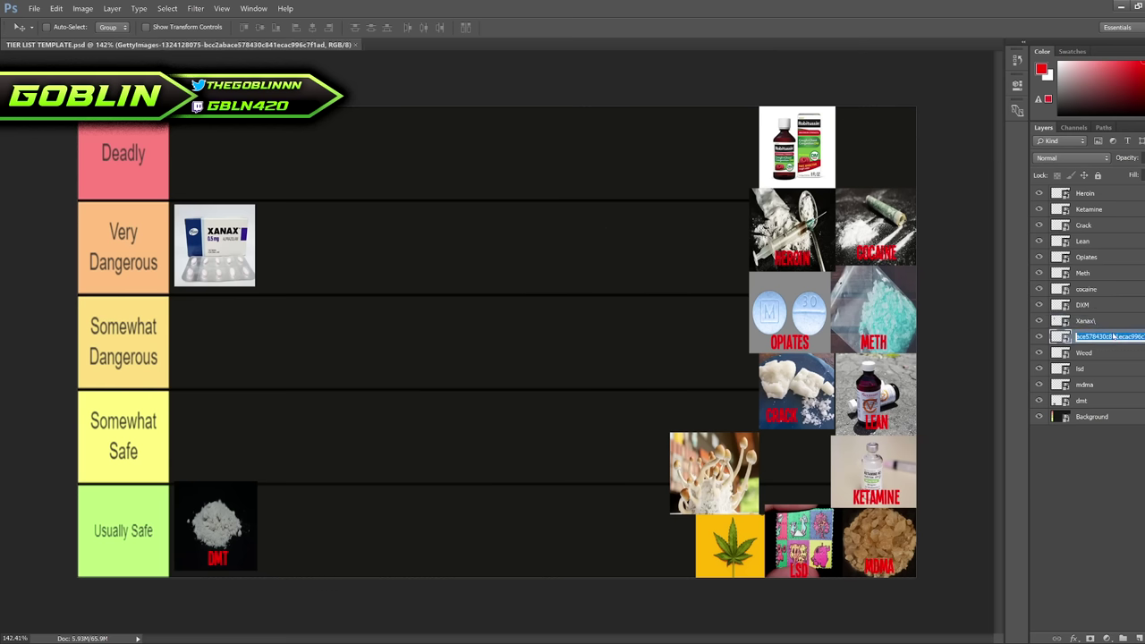
pyautogui.write('Shrooms')
pyautogui.press('Return')
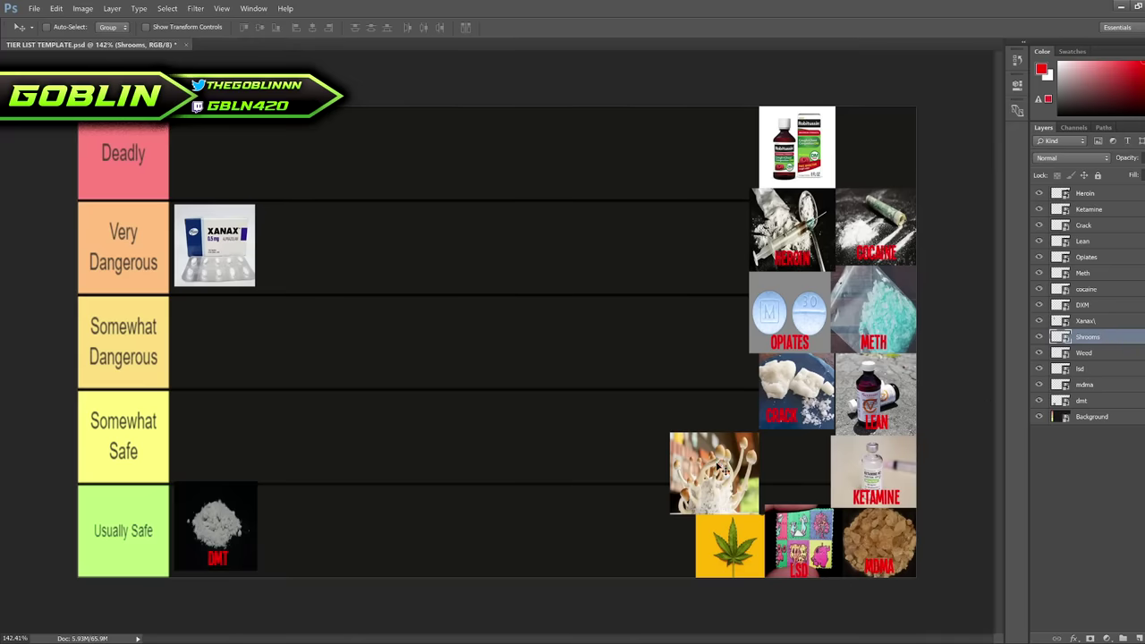
# Move the Shrooms picture into the Usually Safe row, just after the DMT picture.
pyautogui.moveTo(717, 466); pyautogui.dragTo(443, 333)
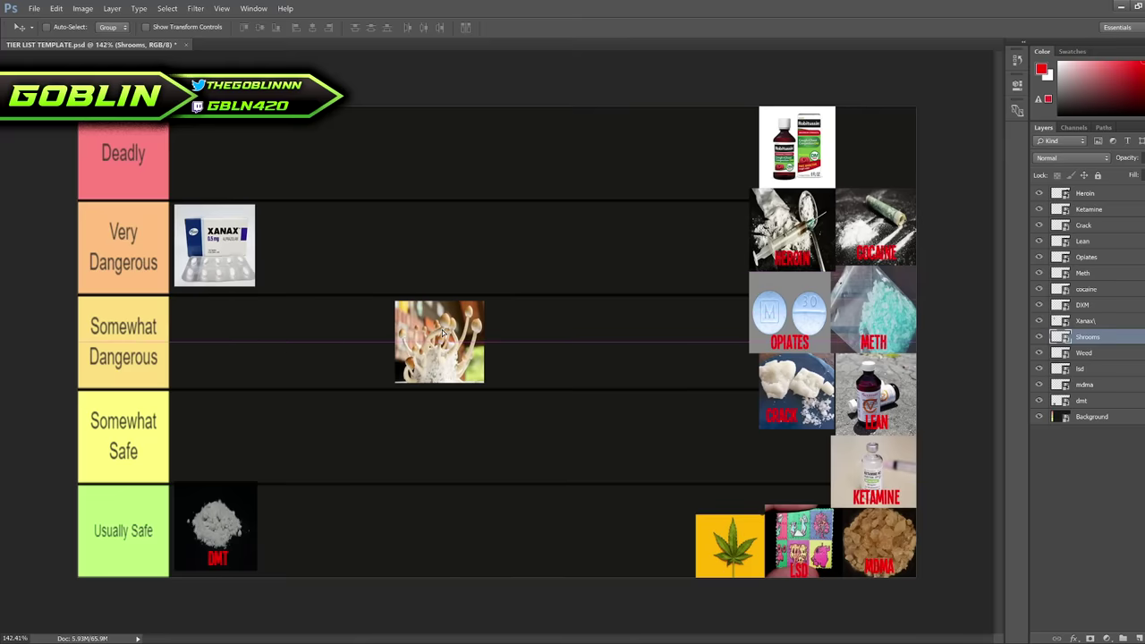
pyautogui.moveTo(443, 332); pyautogui.dragTo(476, 425)
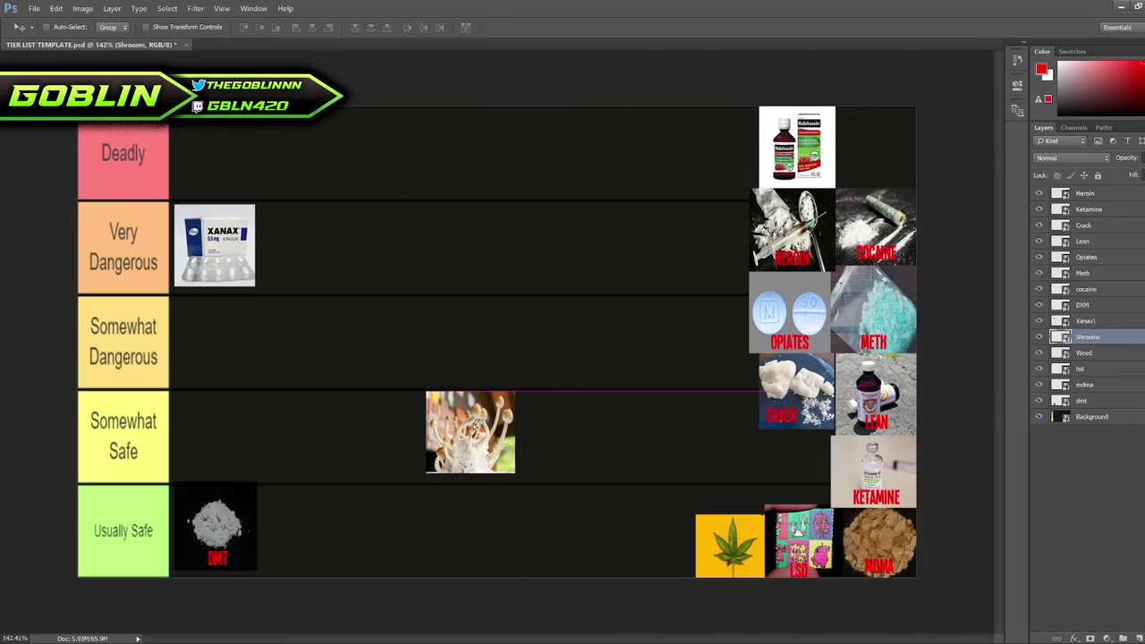
pyautogui.moveTo(474, 427); pyautogui.dragTo(500, 491)
pyautogui.moveTo(503, 474); pyautogui.dragTo(412, 340)
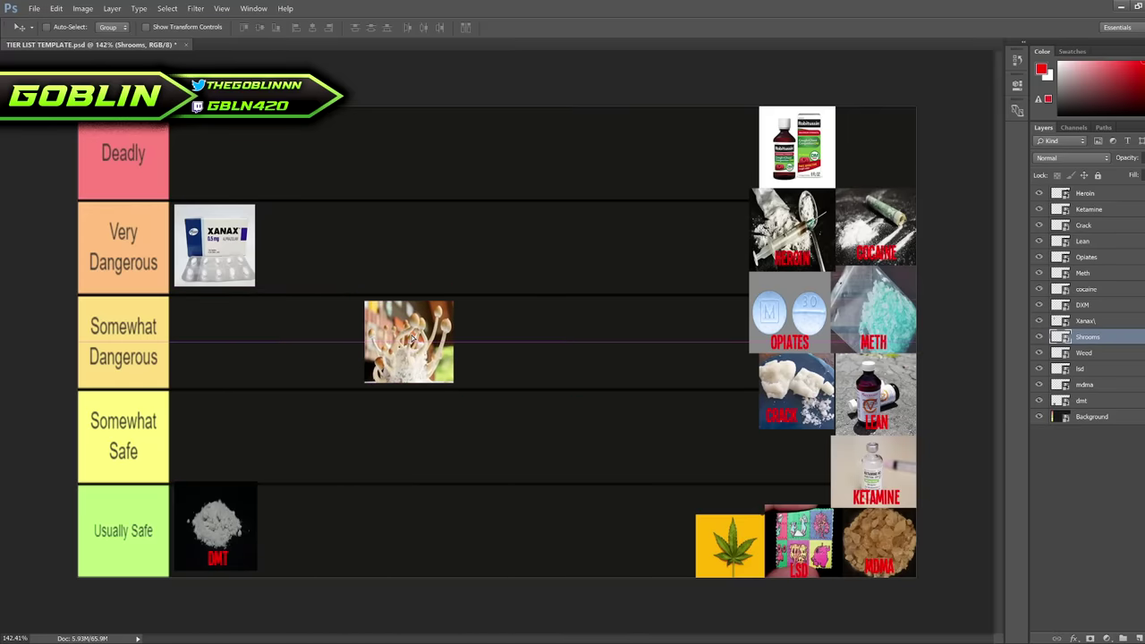
pyautogui.moveTo(412, 340); pyautogui.dragTo(412, 340)
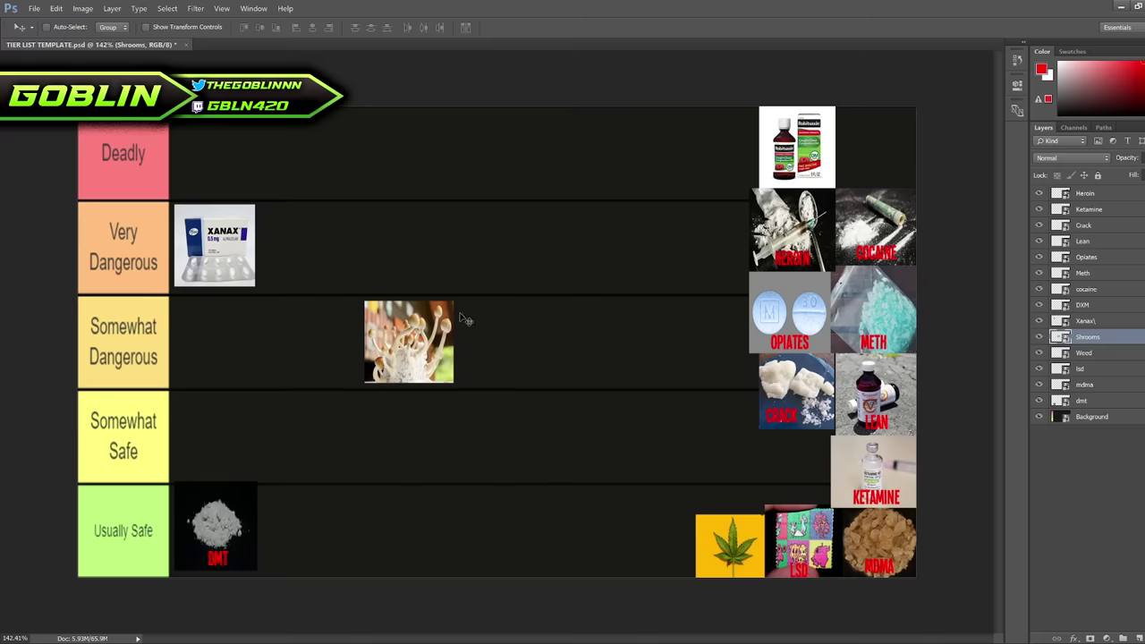
pyautogui.moveTo(425, 341)
pyautogui.mouseDown()
pyautogui.moveTo(394, 447)
pyautogui.moveTo(374, 431)
pyautogui.moveTo(402, 385)
pyautogui.moveTo(522, 454)
pyautogui.moveTo(381, 444)
pyautogui.moveTo(405, 366)
pyautogui.moveTo(437, 342)
pyautogui.mouseUp()
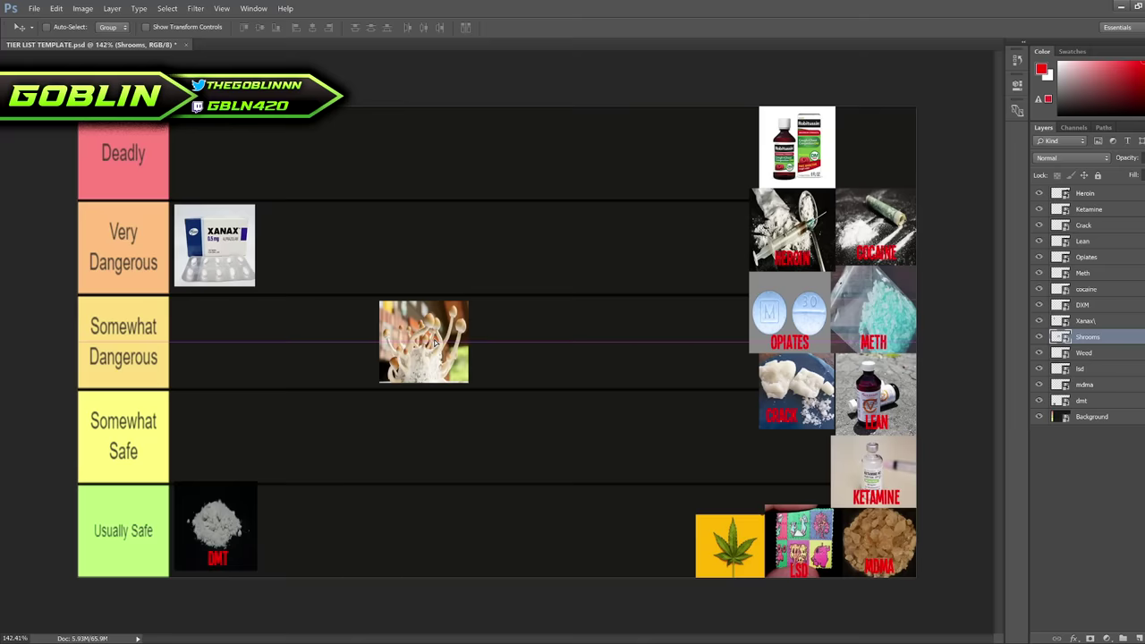
pyautogui.moveTo(437, 341); pyautogui.dragTo(357, 429)
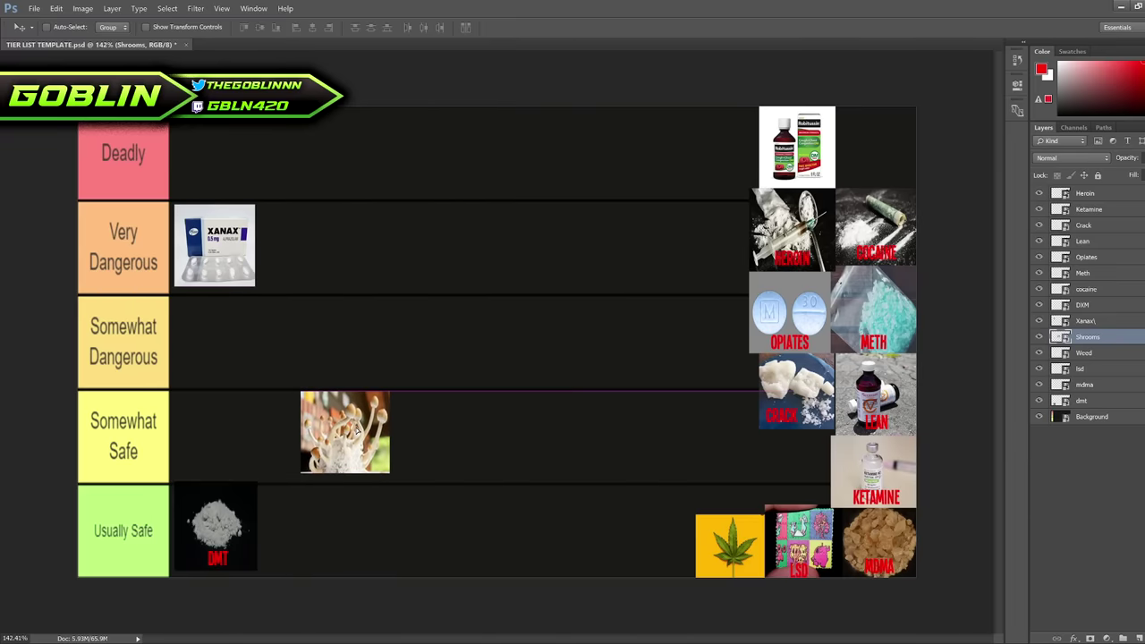
pyautogui.moveTo(357, 429); pyautogui.dragTo(365, 464)
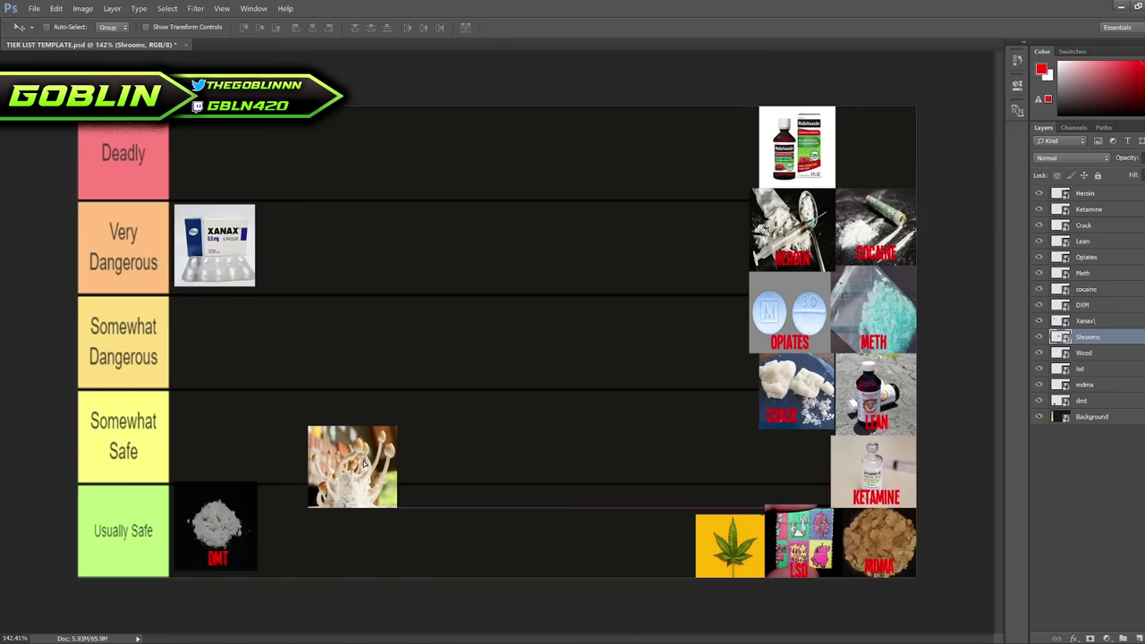
pyautogui.moveTo(363, 464); pyautogui.dragTo(320, 540)
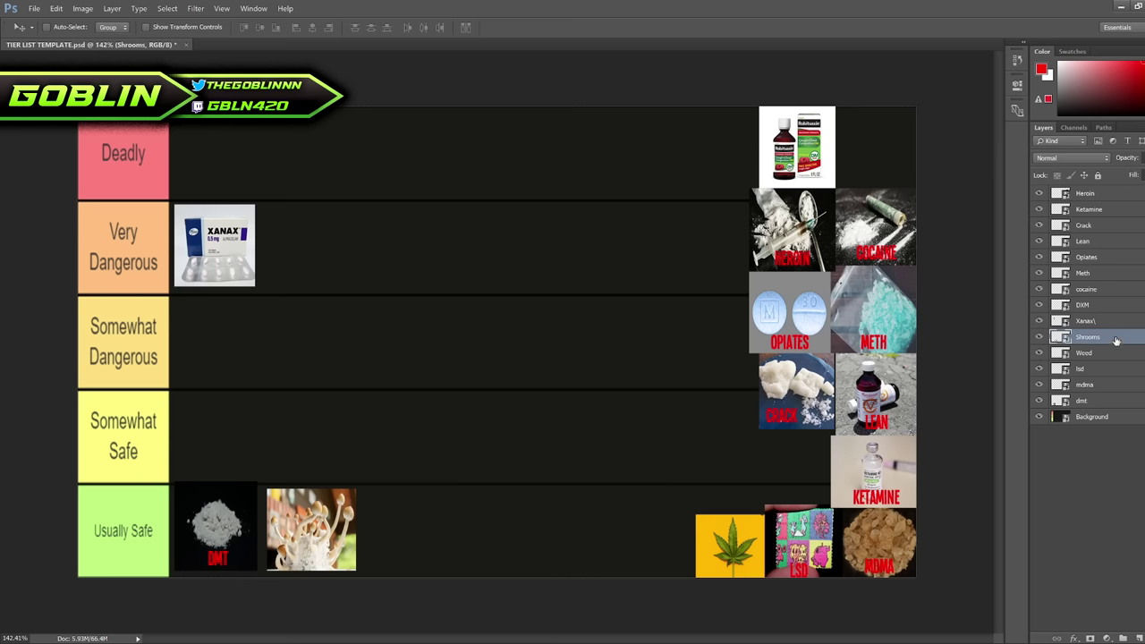
# Move the cocaine picture to the start of the Deadly row, above the Xanax picture.
pyautogui.click(1094, 289)
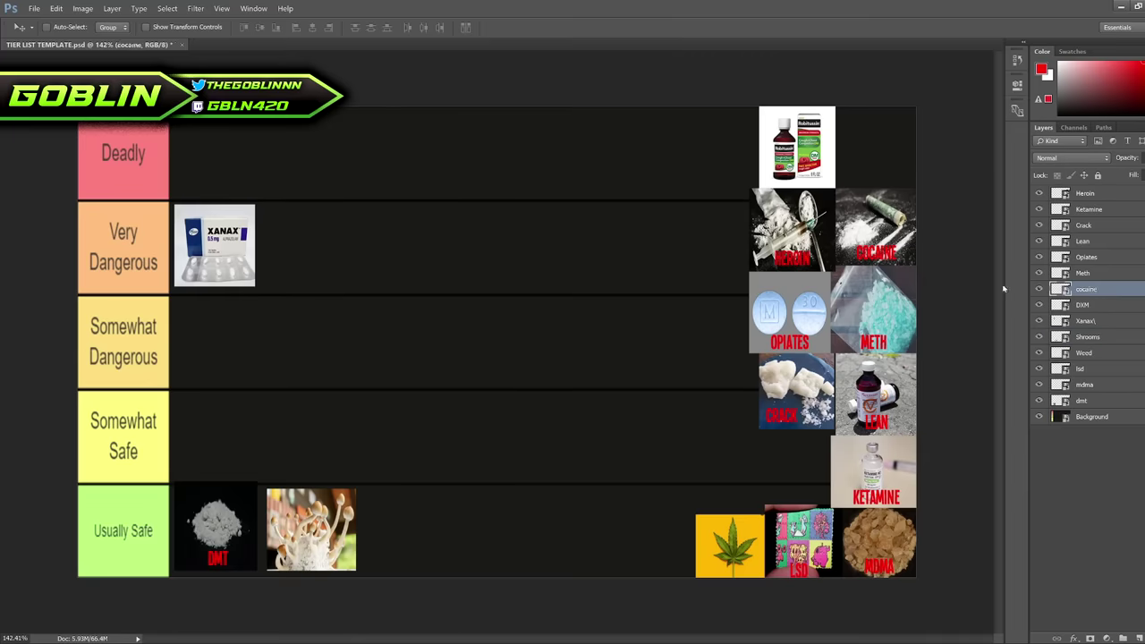
pyautogui.moveTo(872, 251); pyautogui.dragTo(496, 269)
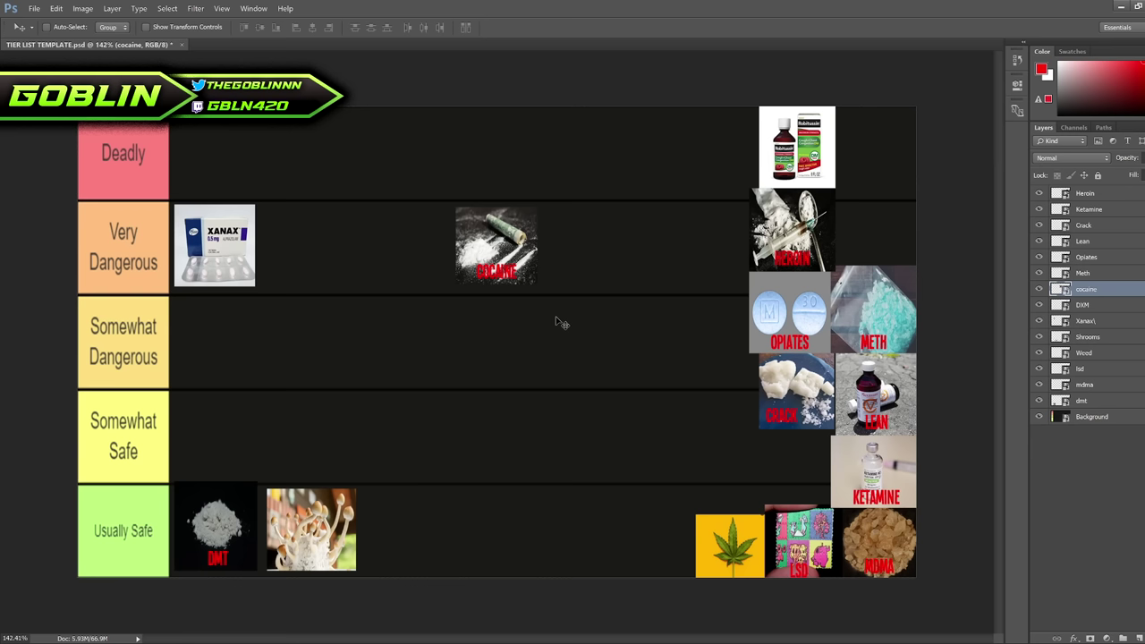
pyautogui.moveTo(503, 249); pyautogui.dragTo(231, 159)
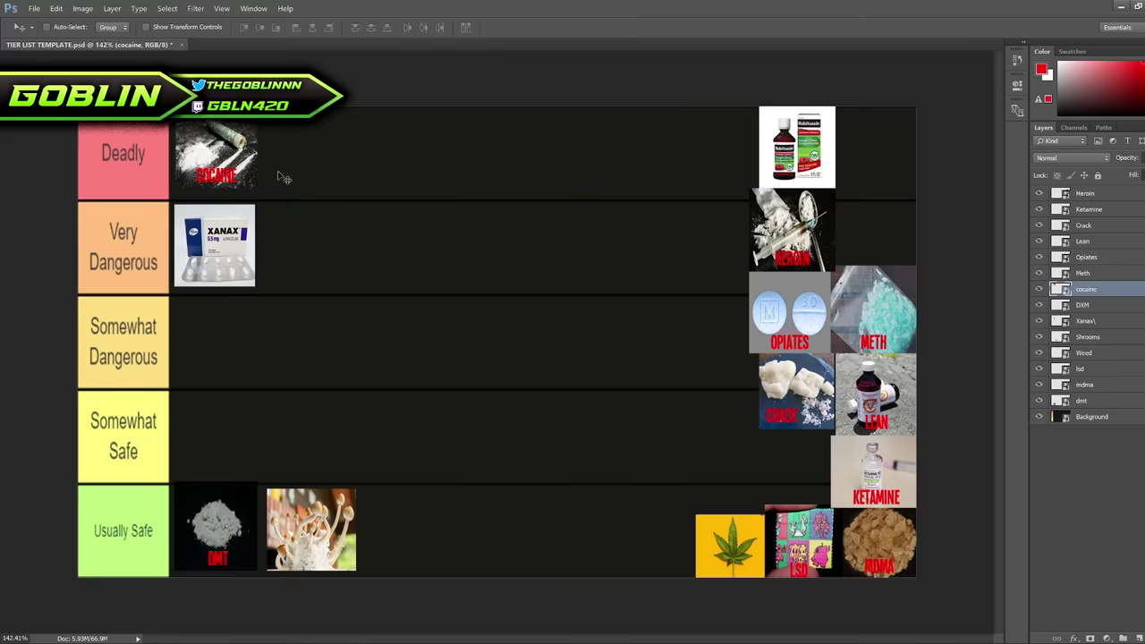
pyautogui.moveTo(220, 144); pyautogui.dragTo(335, 187)
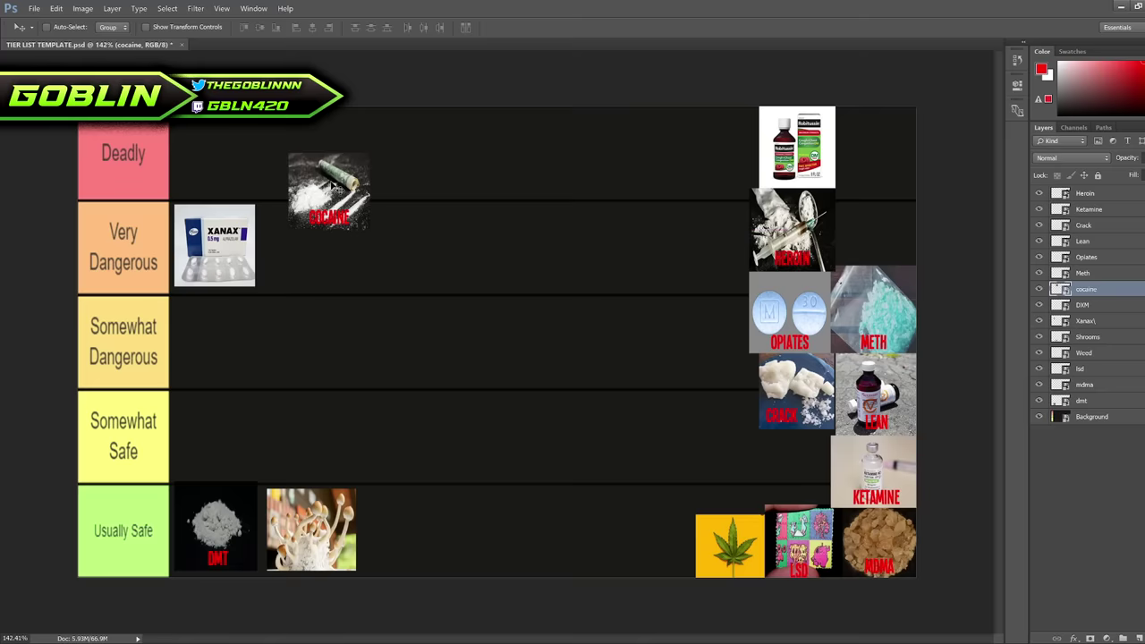
pyautogui.moveTo(330, 197); pyautogui.dragTo(222, 164)
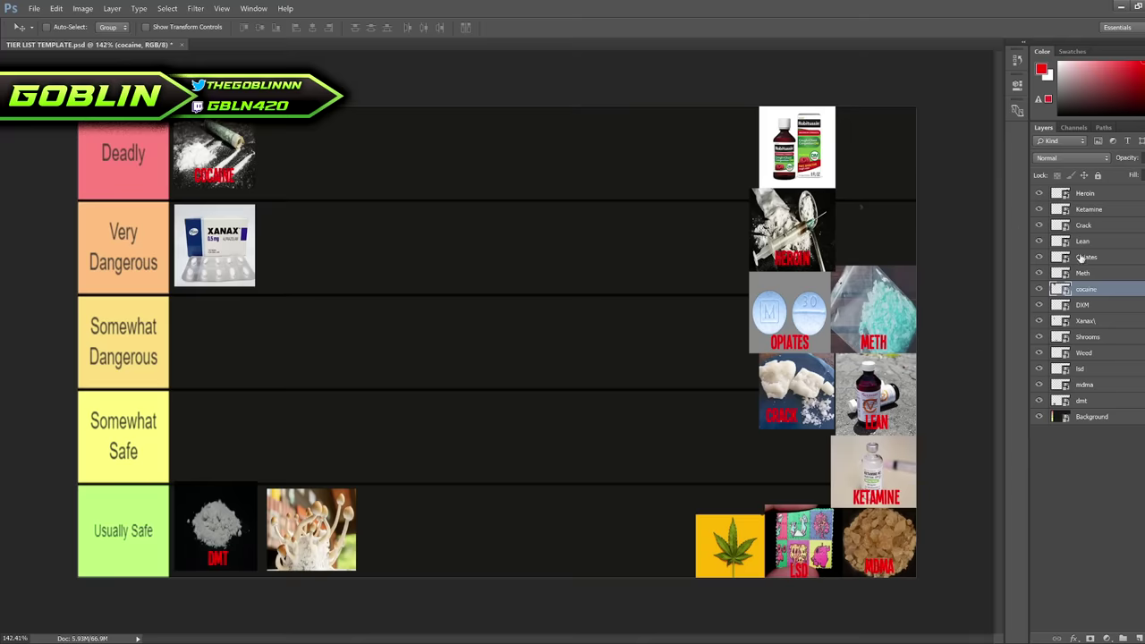
# Move the Meth picture into the Very Dangerous row just after Xanax, and nudge the cocaine picture slightly within the Deadly row.
pyautogui.click(1101, 272)
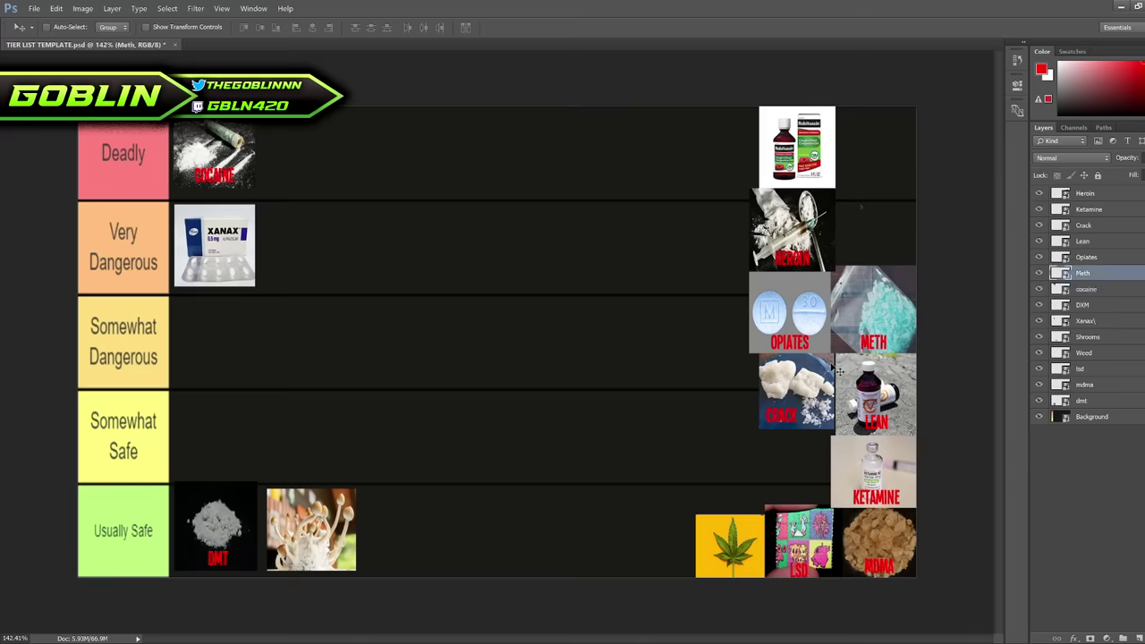
pyautogui.moveTo(891, 320); pyautogui.dragTo(666, 295)
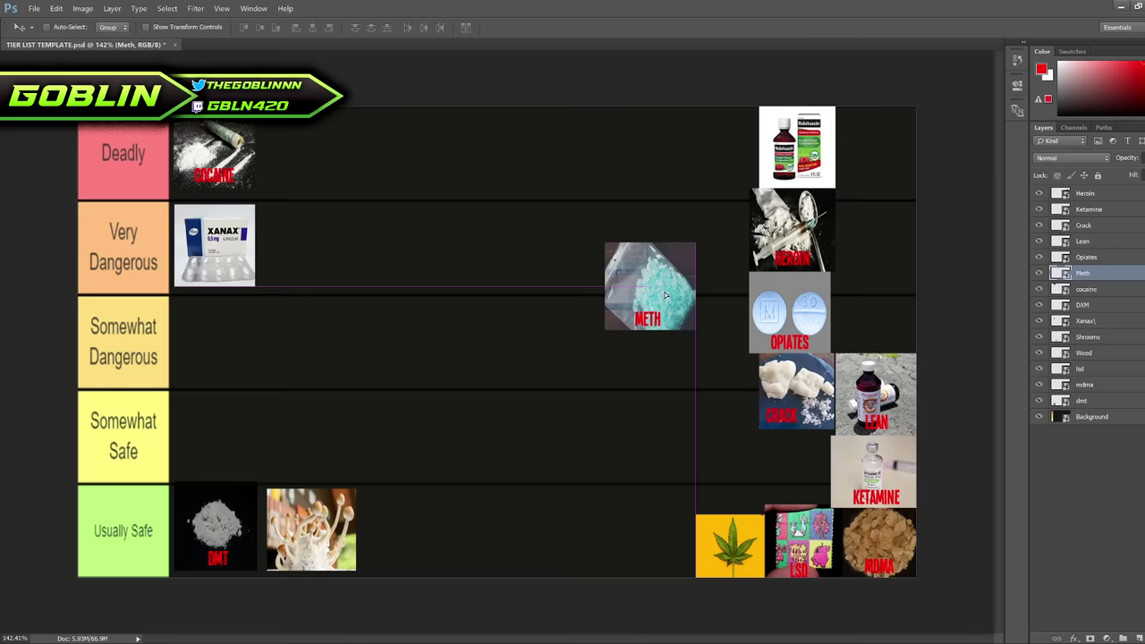
pyautogui.moveTo(665, 295); pyautogui.dragTo(438, 159)
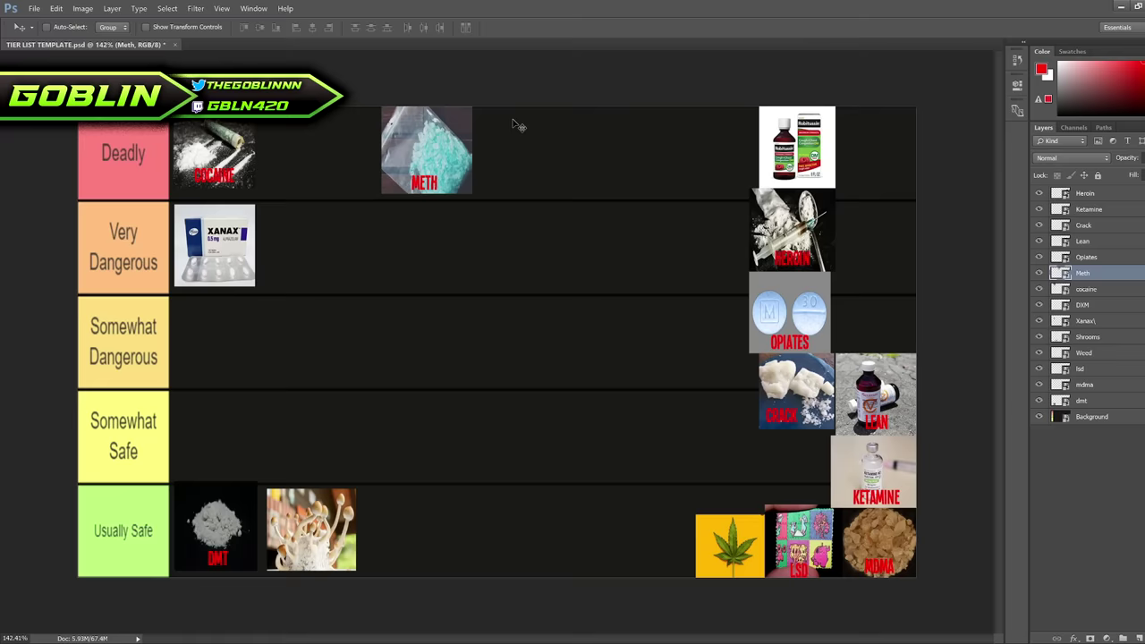
pyautogui.moveTo(460, 139); pyautogui.dragTo(362, 245)
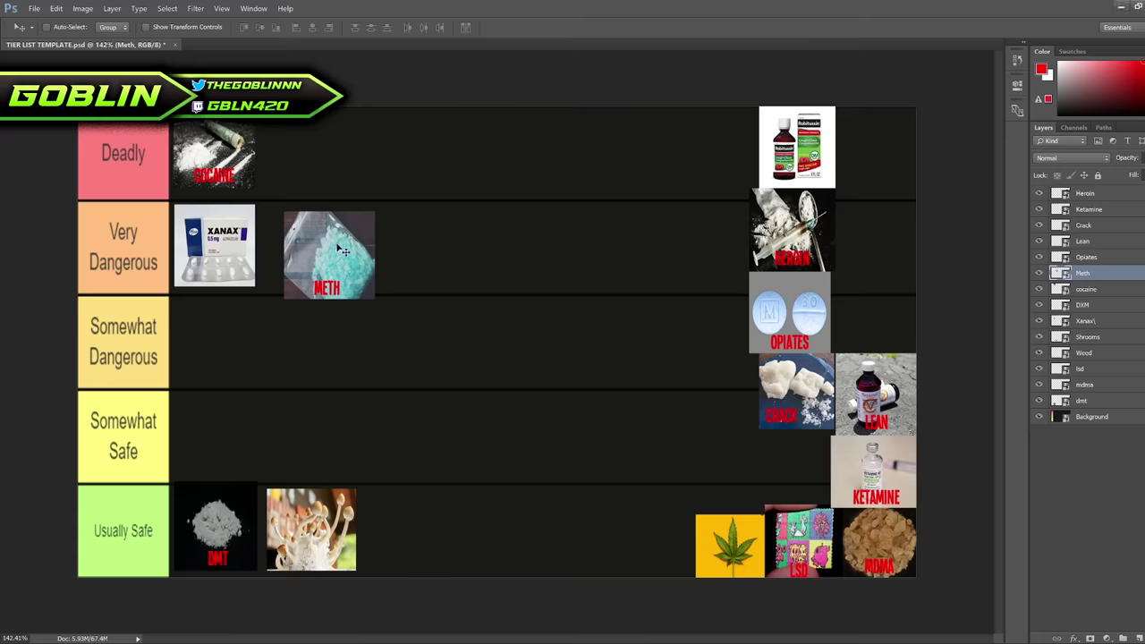
pyautogui.moveTo(316, 269); pyautogui.dragTo(323, 262)
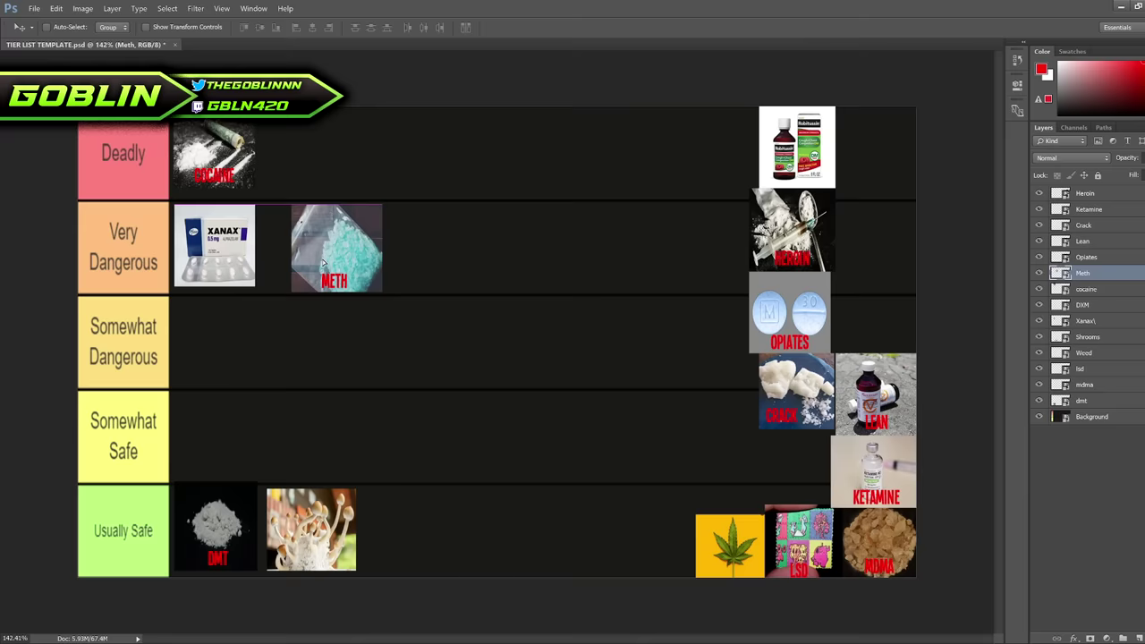
pyautogui.moveTo(324, 262); pyautogui.dragTo(326, 262)
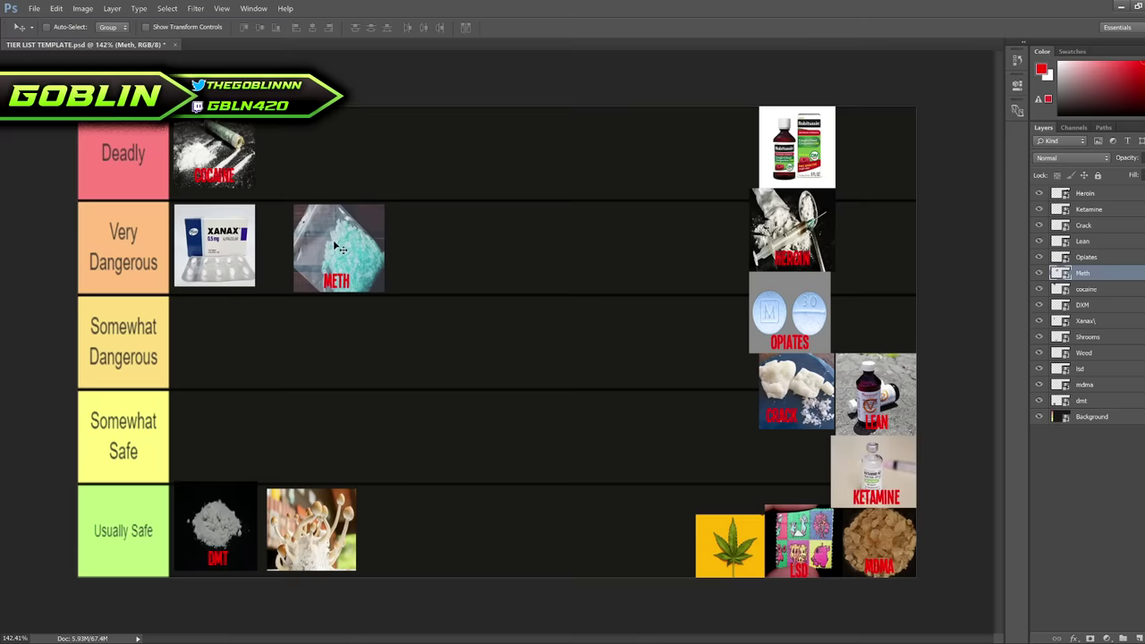
pyautogui.moveTo(347, 267); pyautogui.dragTo(319, 265)
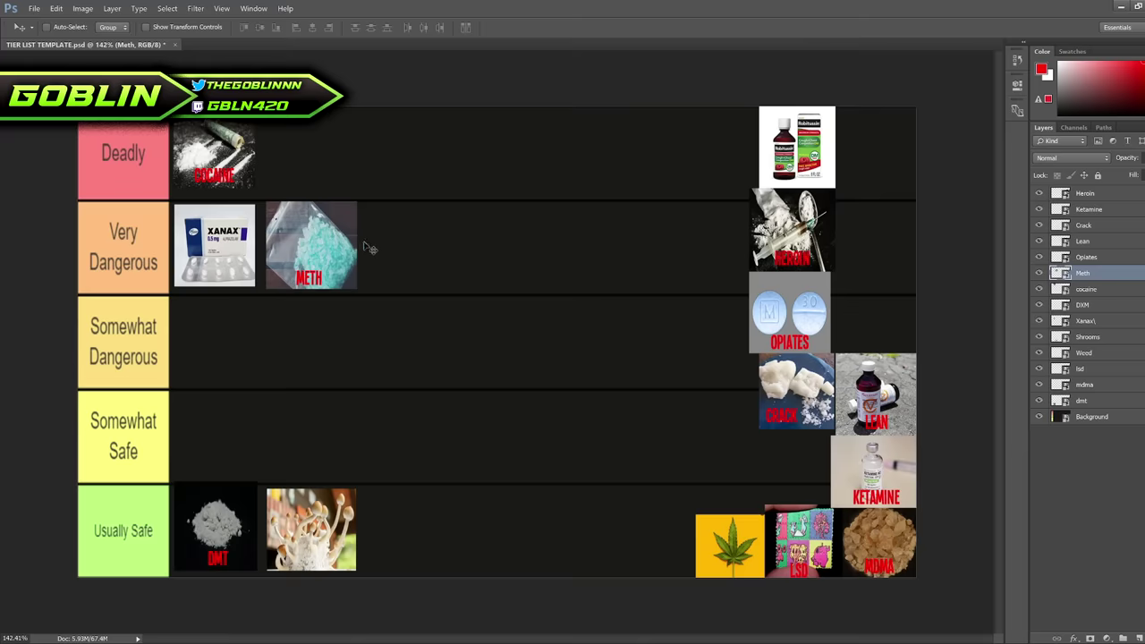
pyautogui.click(1090, 290)
pyautogui.moveTo(229, 153); pyautogui.dragTo(232, 145)
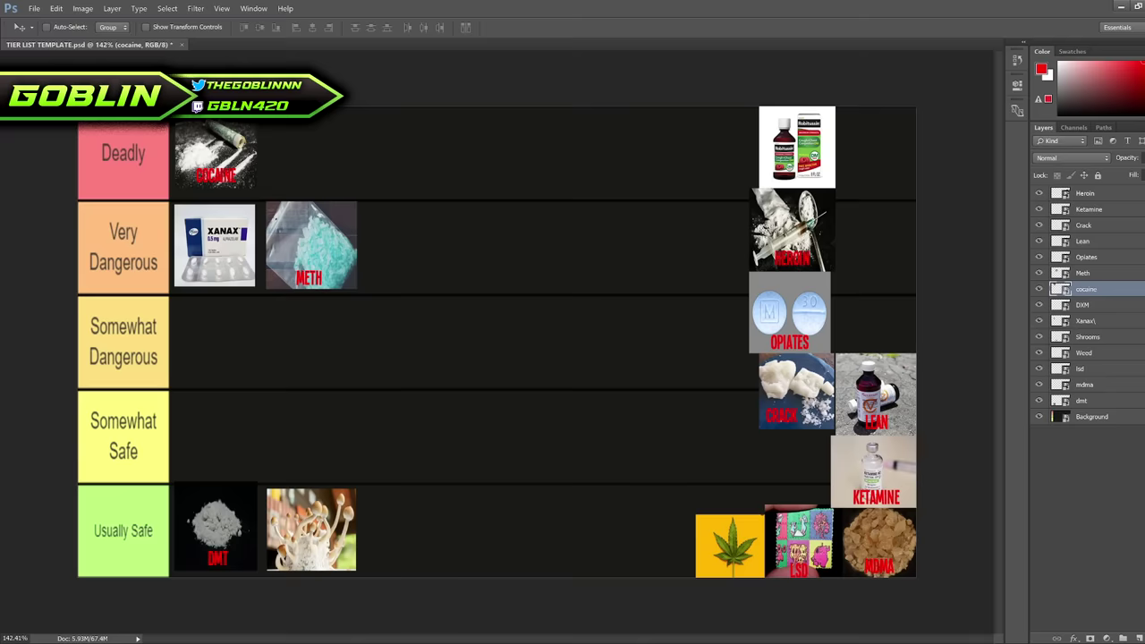
# Move the DXM cough syrup picture to the start of the Somewhat Safe row, above the DMT picture.
pyautogui.moveTo(797, 147); pyautogui.dragTo(869, 151)
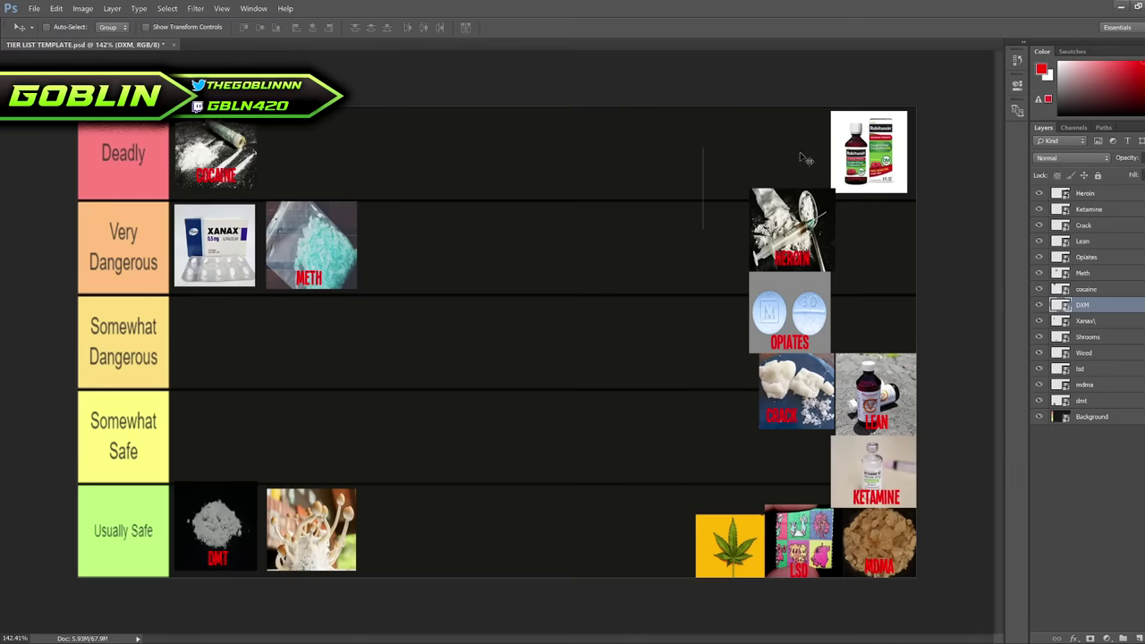
pyautogui.moveTo(813, 152); pyautogui.dragTo(611, 244)
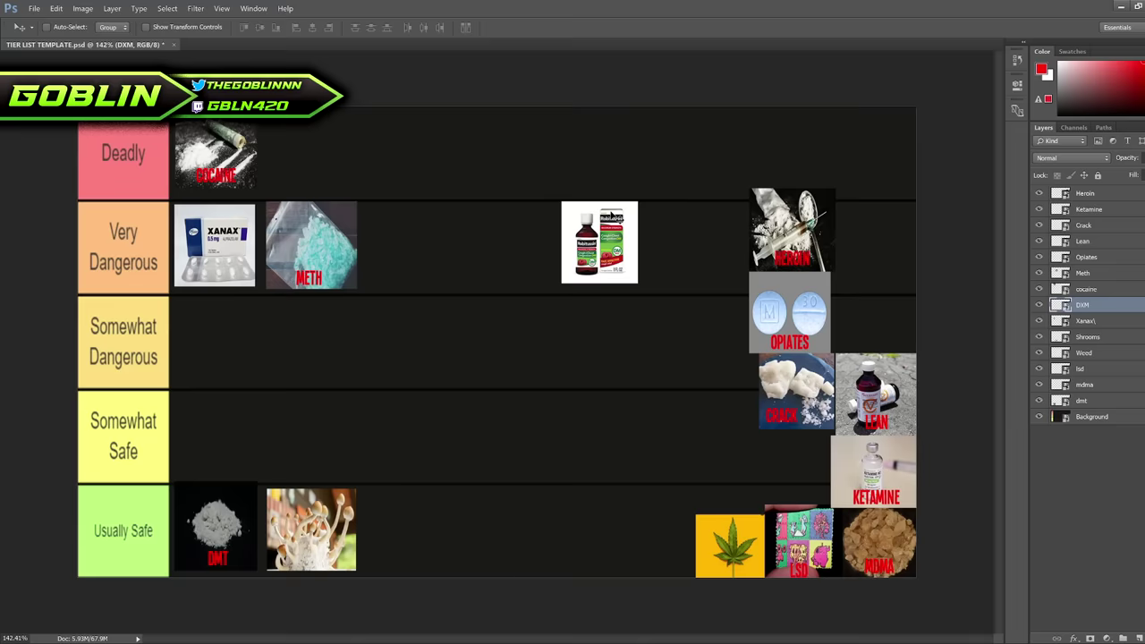
pyautogui.moveTo(617, 236); pyautogui.dragTo(604, 254)
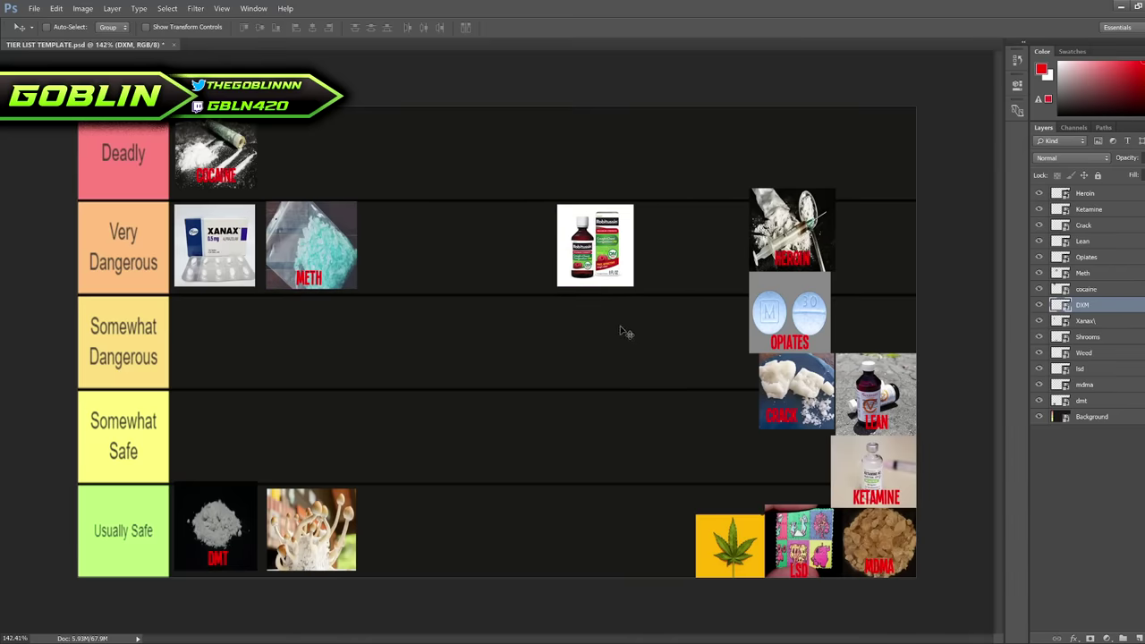
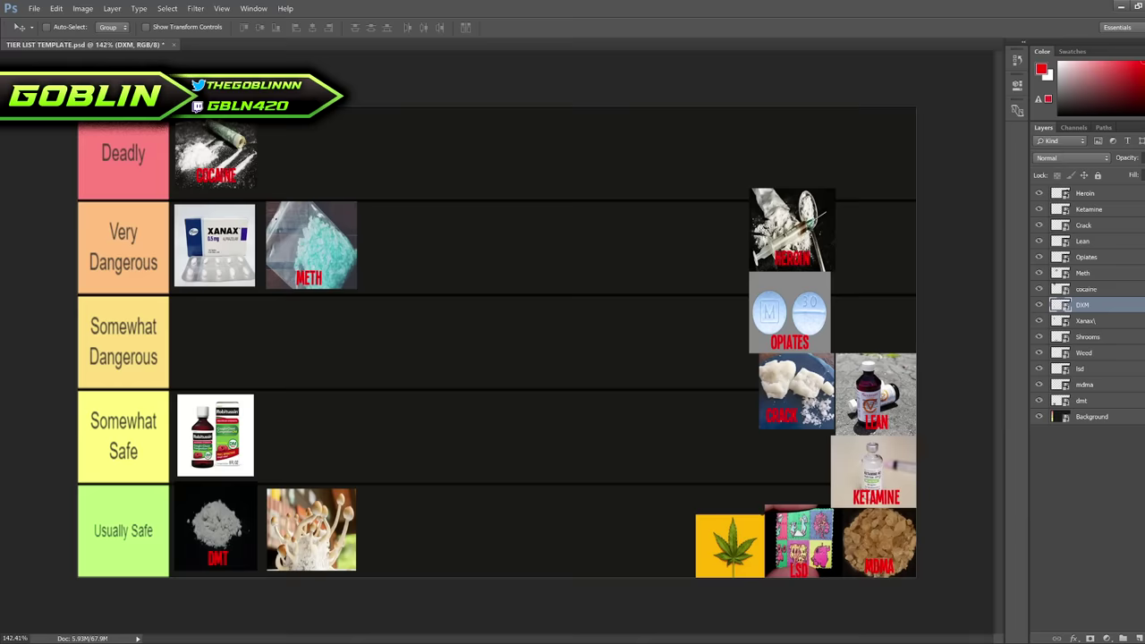
# Move the Opiates picture into the Very Dangerous row, just after the Meth picture and level with the Xanax picture.
pyautogui.moveTo(789, 312); pyautogui.dragTo(712, 322)
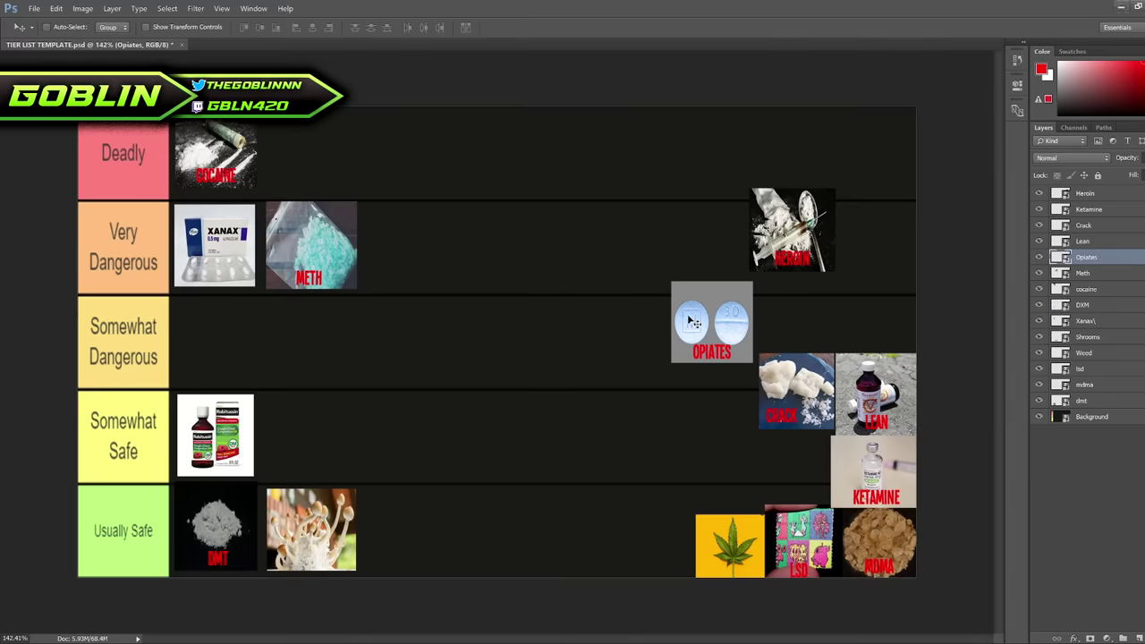
pyautogui.moveTo(711, 320); pyautogui.dragTo(565, 249)
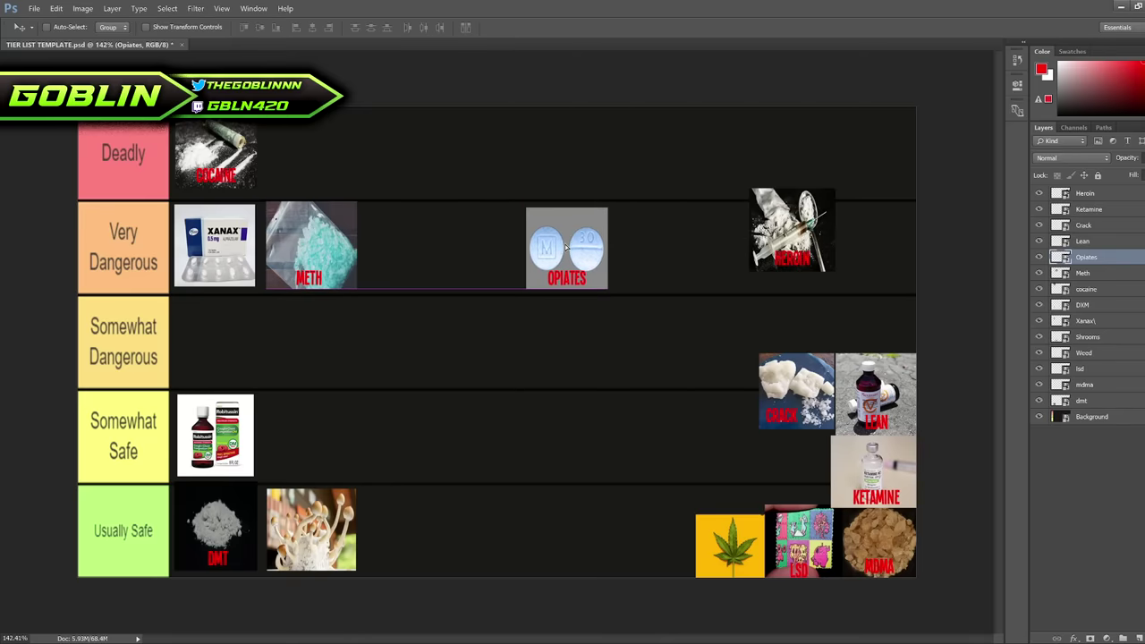
pyautogui.moveTo(566, 246); pyautogui.dragTo(570, 243)
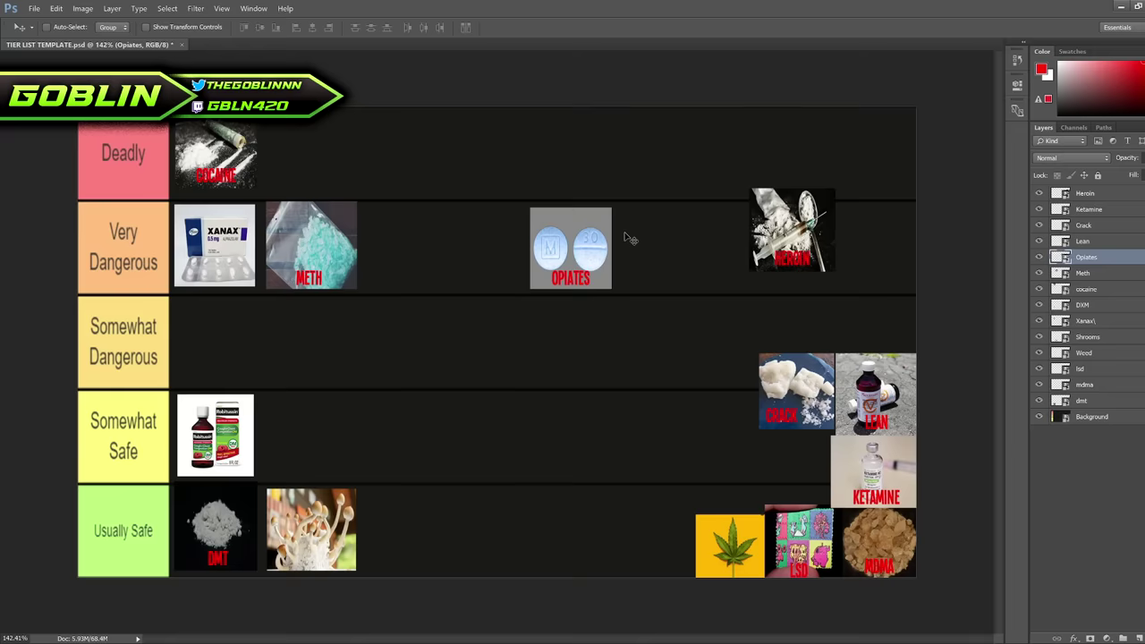
pyautogui.moveTo(582, 248); pyautogui.dragTo(463, 243)
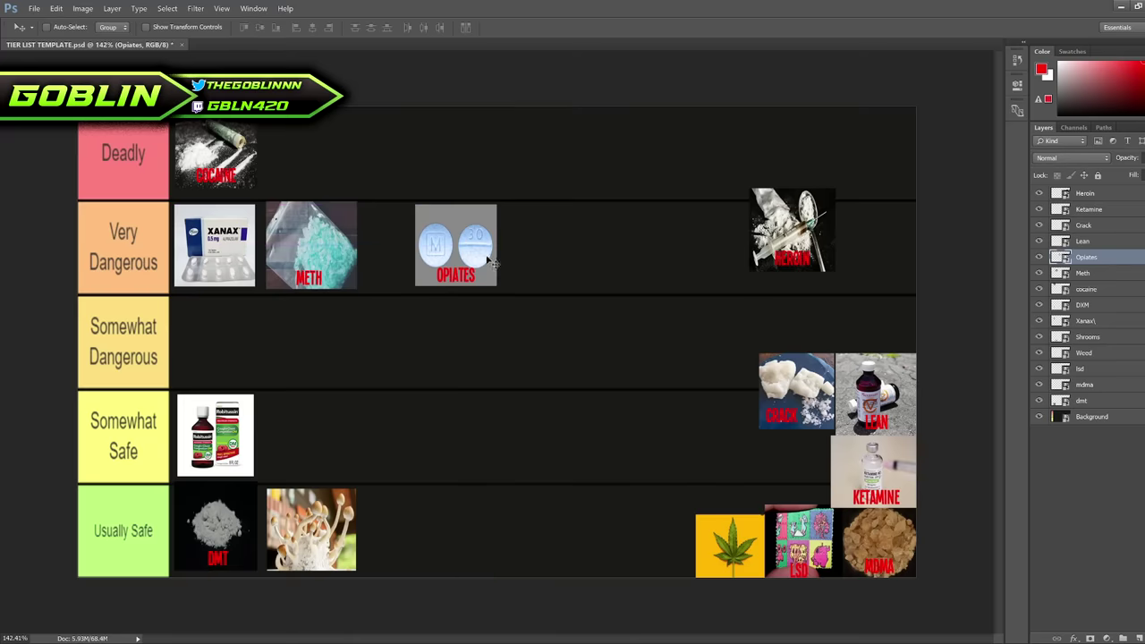
pyautogui.moveTo(480, 251); pyautogui.dragTo(445, 246)
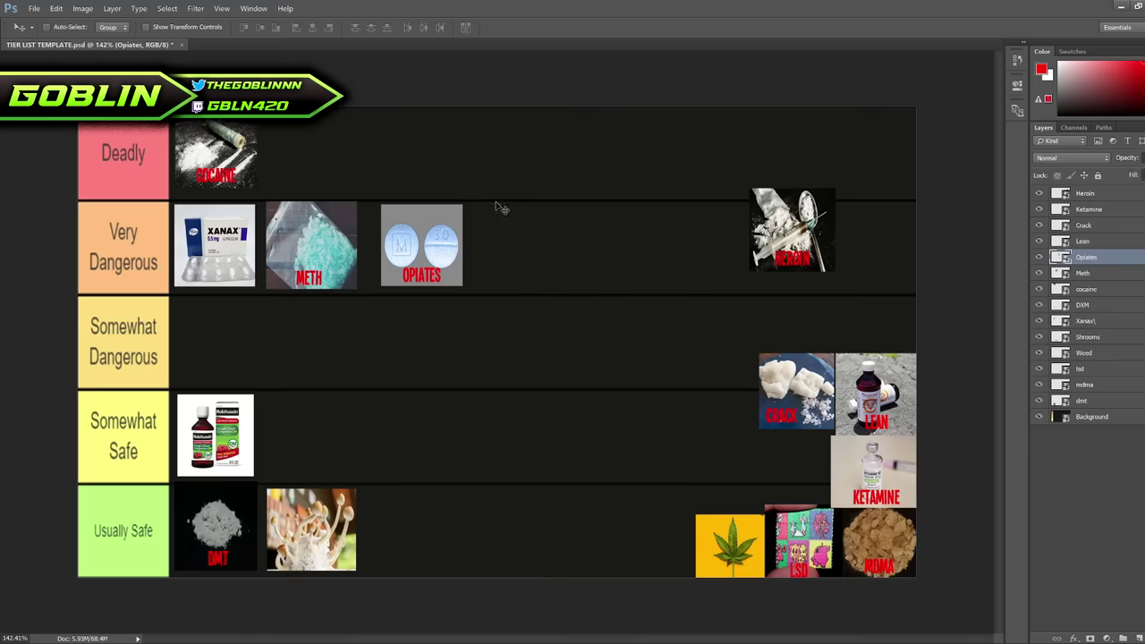
pyautogui.moveTo(419, 280); pyautogui.dragTo(485, 279)
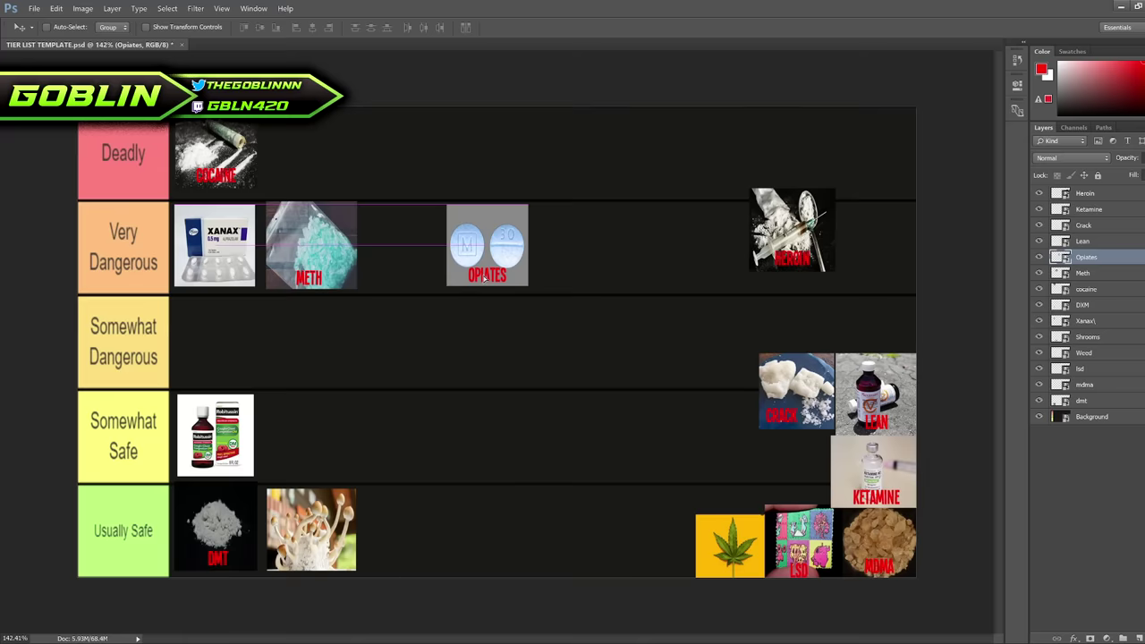
pyautogui.moveTo(485, 277); pyautogui.dragTo(478, 276)
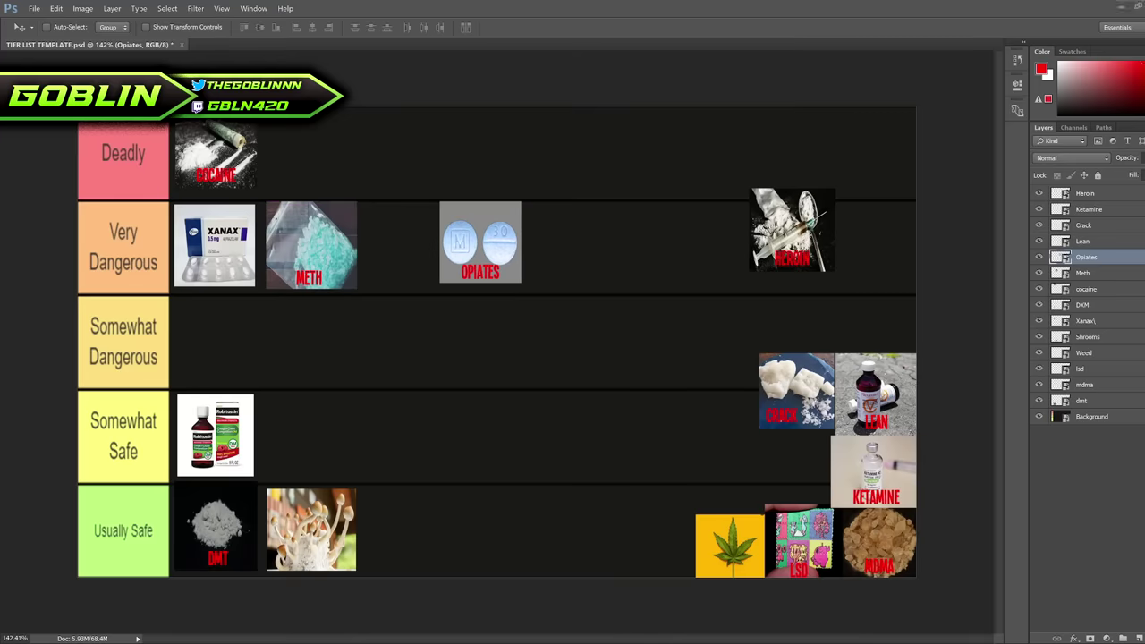
pyautogui.moveTo(498, 238); pyautogui.dragTo(484, 239)
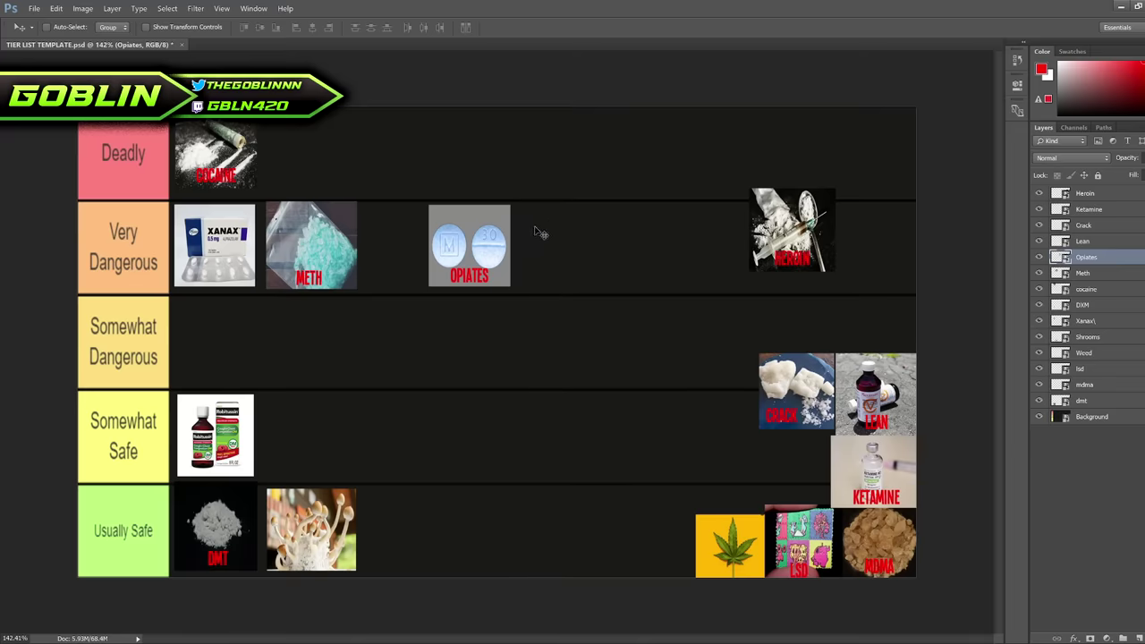
pyautogui.moveTo(494, 252); pyautogui.dragTo(484, 249)
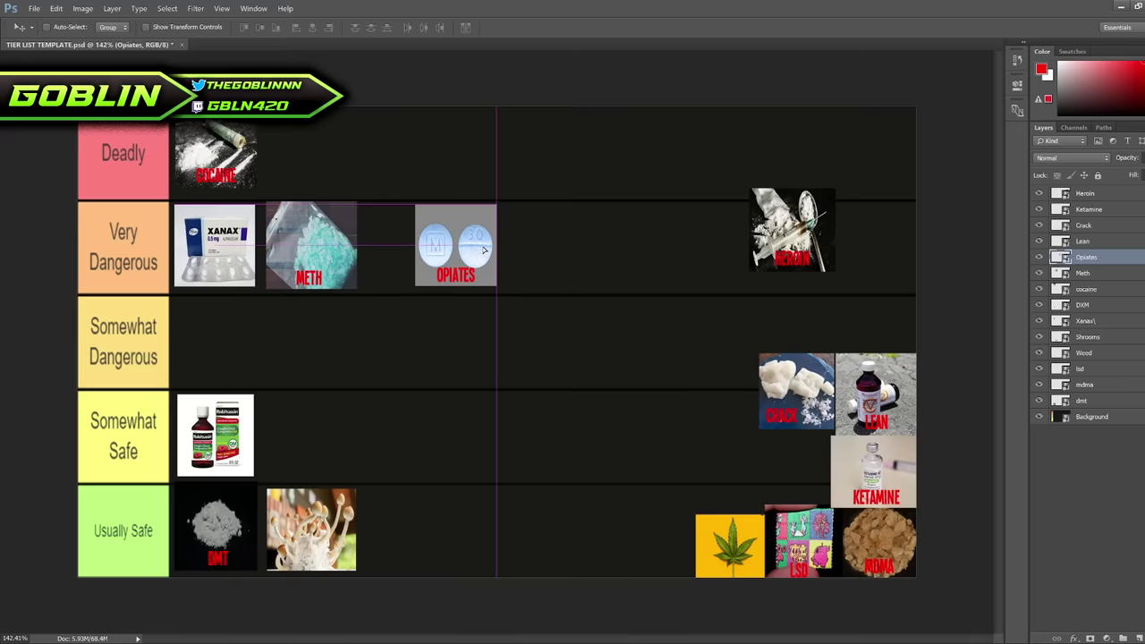
pyautogui.moveTo(484, 249); pyautogui.dragTo(484, 250)
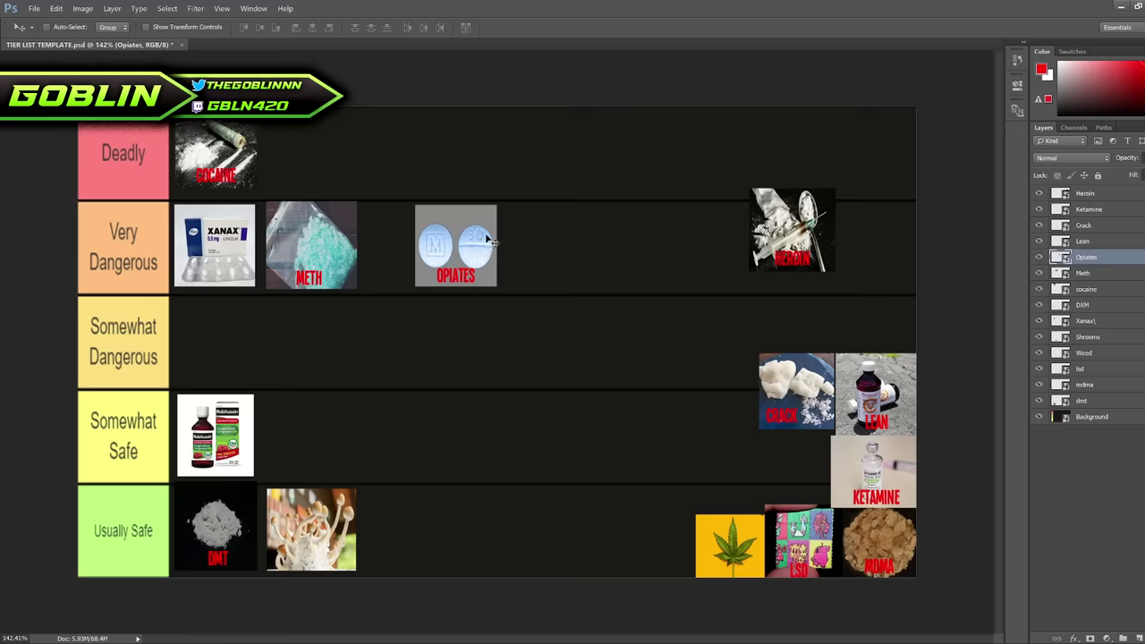
pyautogui.moveTo(477, 249); pyautogui.dragTo(437, 248)
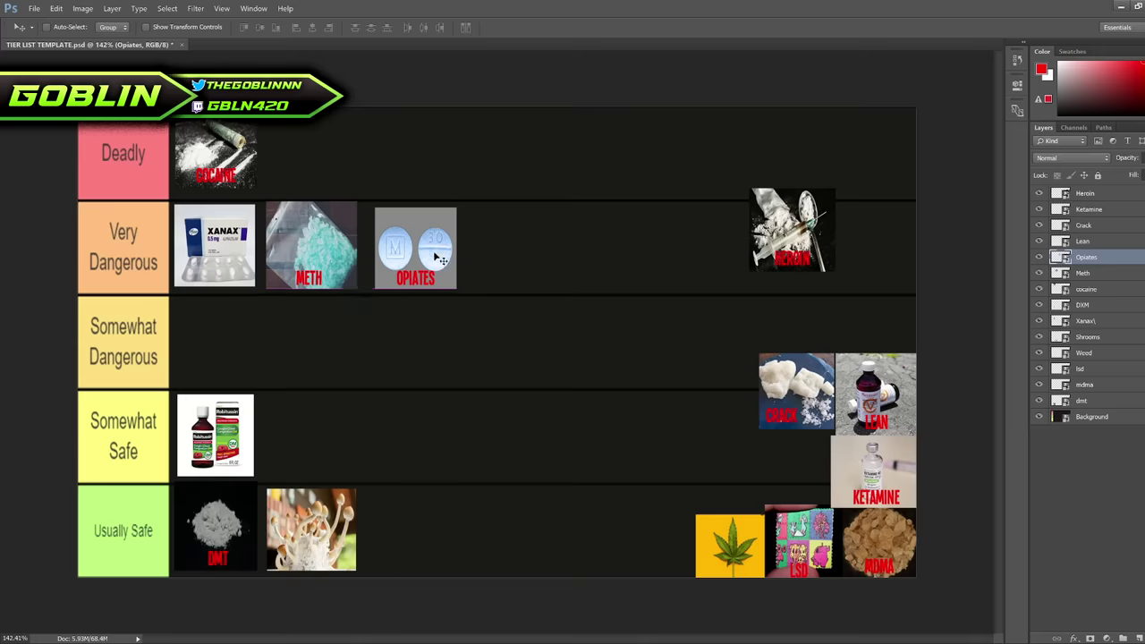
pyautogui.moveTo(414, 273); pyautogui.dragTo(424, 280)
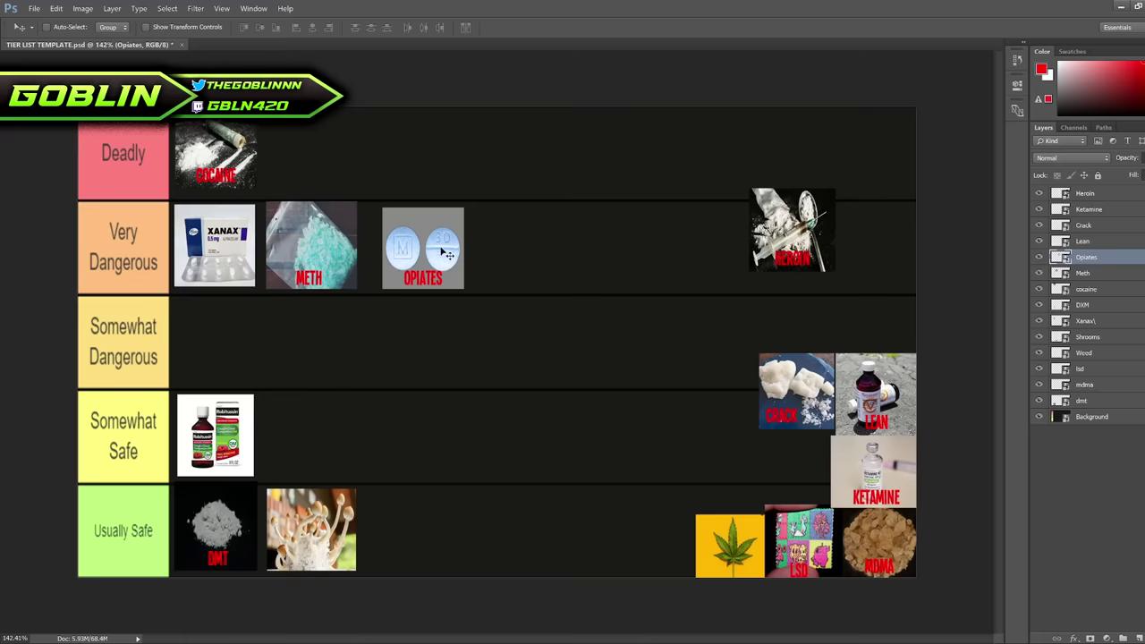
pyautogui.moveTo(445, 254); pyautogui.dragTo(440, 253)
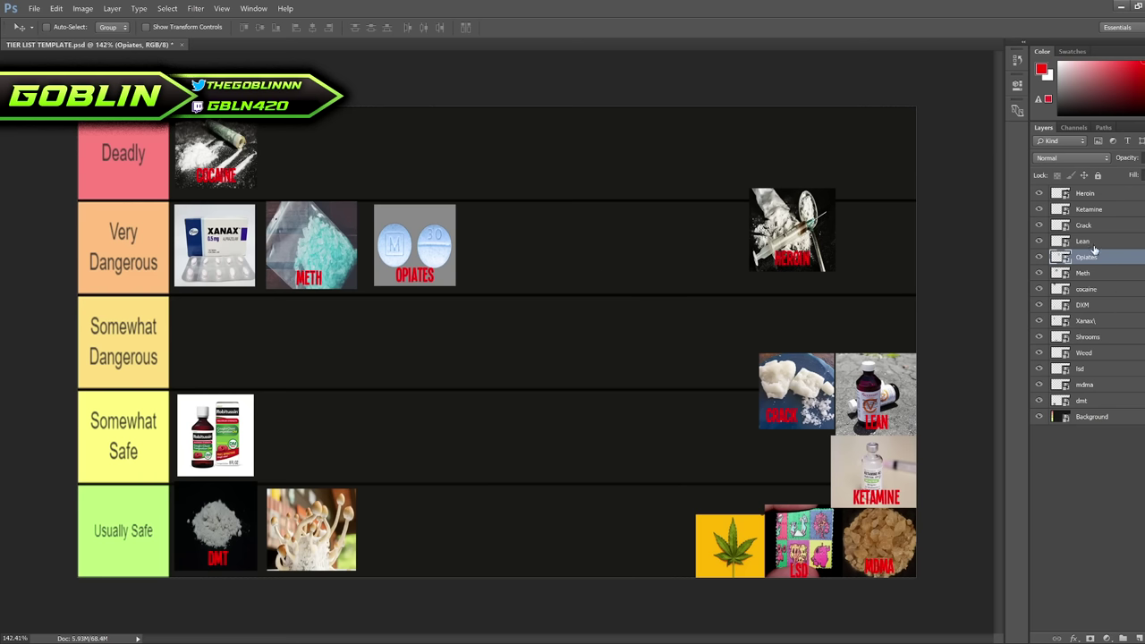
# Move the Heroin picture into the Deadly row, just after the cocaine picture and above Meth.
pyautogui.click(1094, 197)
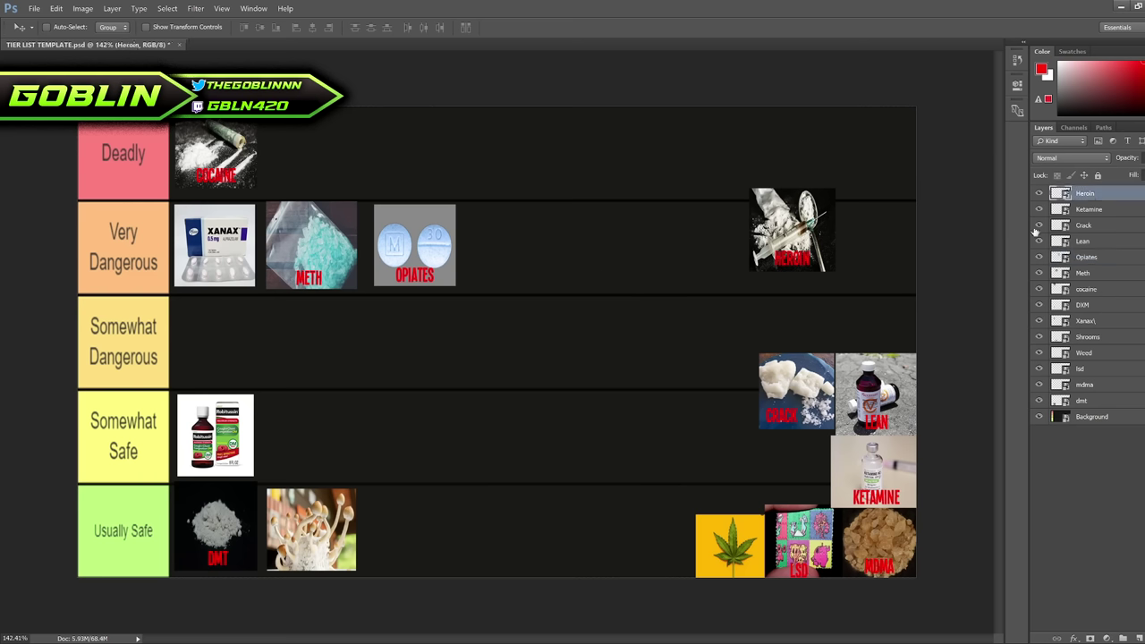
pyautogui.moveTo(795, 242); pyautogui.dragTo(440, 165)
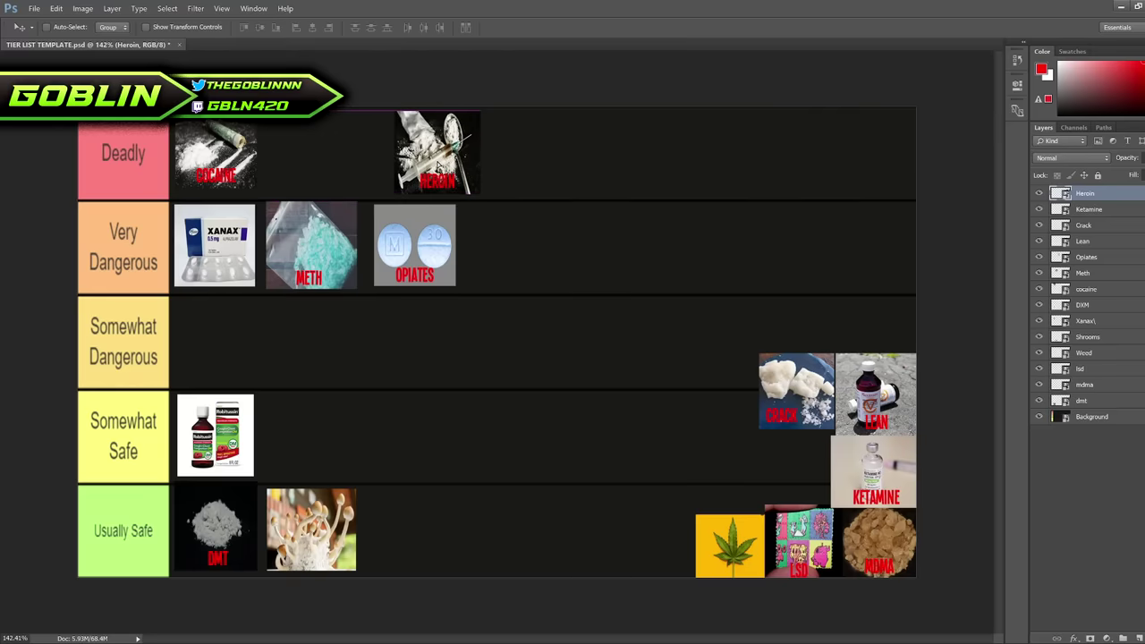
pyautogui.moveTo(440, 163); pyautogui.dragTo(333, 164)
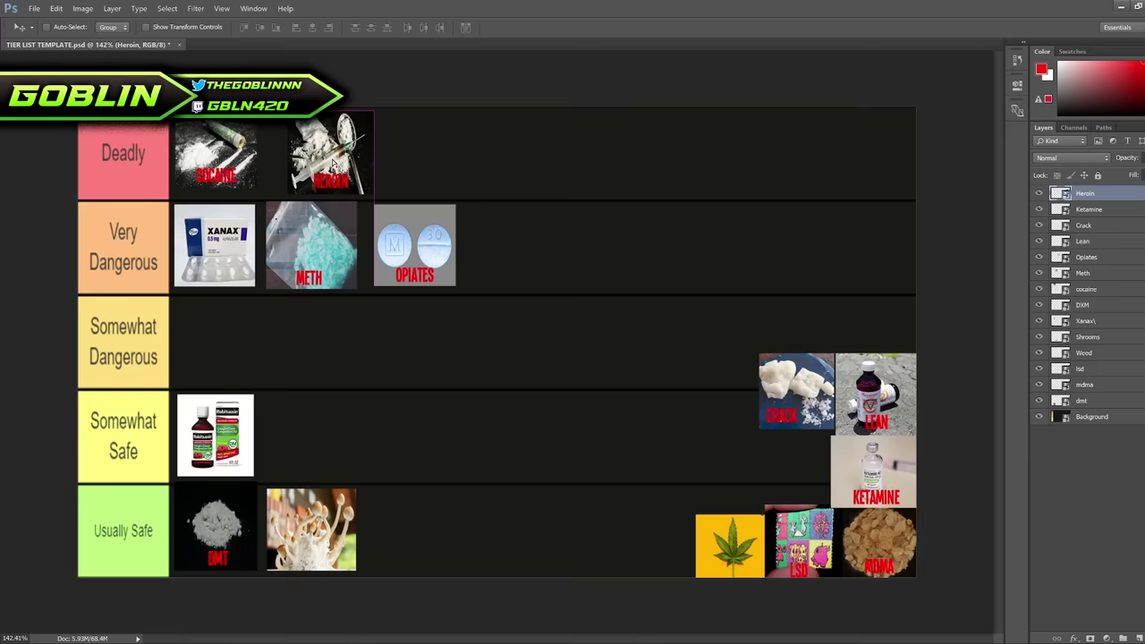
pyautogui.moveTo(328, 162)
pyautogui.mouseDown()
pyautogui.moveTo(401, 164)
pyautogui.moveTo(306, 162)
pyautogui.mouseUp()
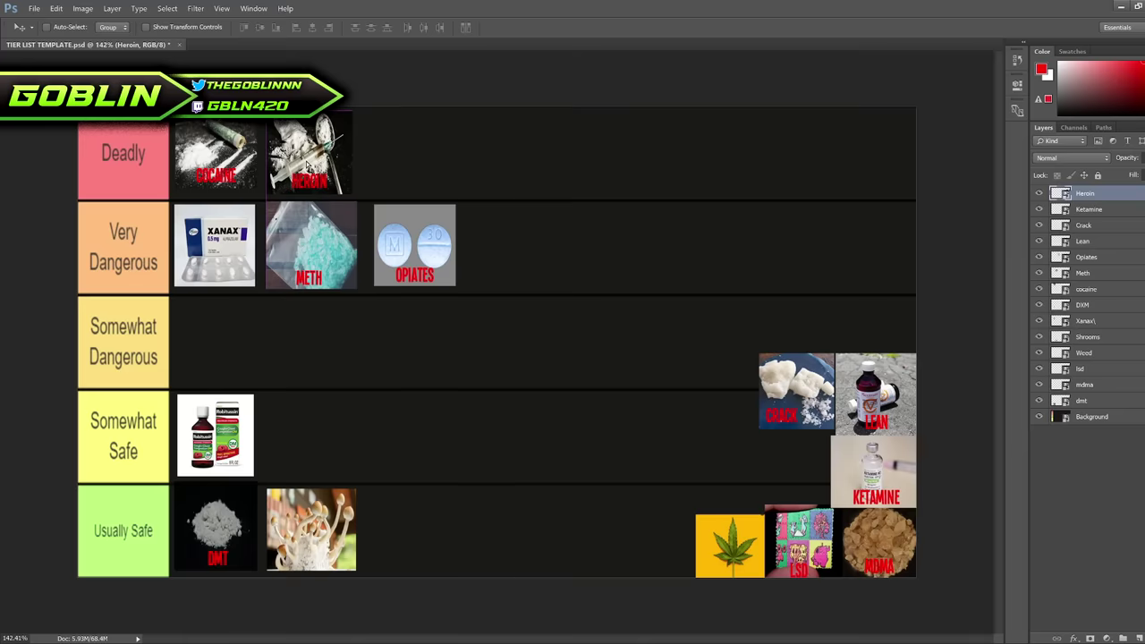
pyautogui.moveTo(307, 161); pyautogui.dragTo(306, 161)
# Swap the two pictures in the Deadly row so that Heroin comes first and cocaine second.
pyautogui.click(1106, 291)
pyautogui.moveTo(248, 170); pyautogui.dragTo(448, 164)
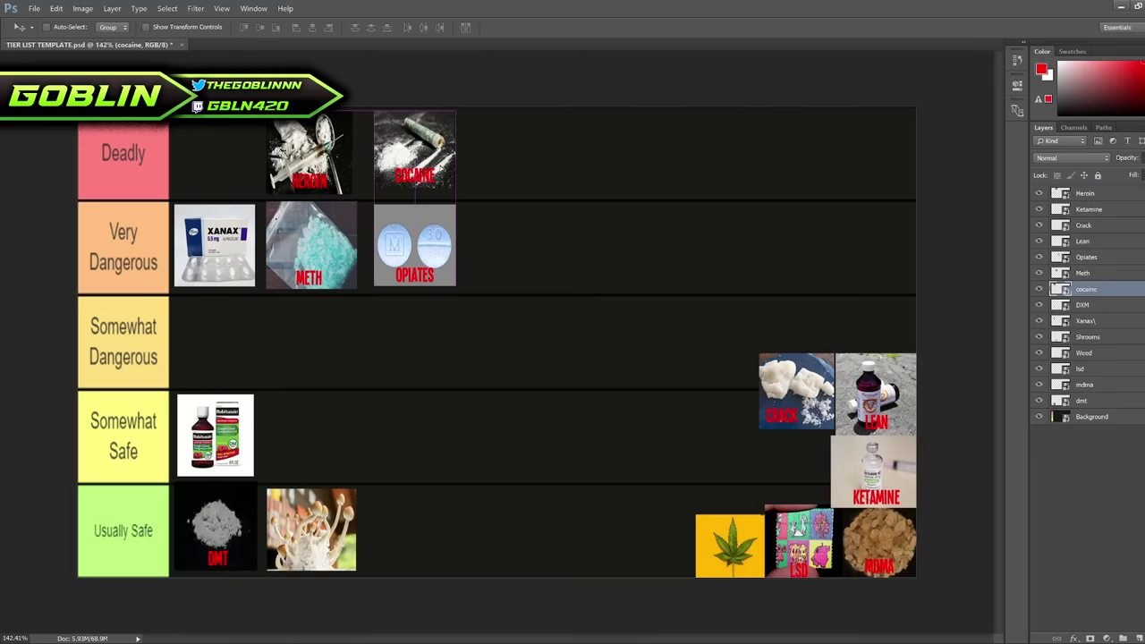
pyautogui.click(1123, 193)
pyautogui.moveTo(311, 143); pyautogui.dragTo(229, 159)
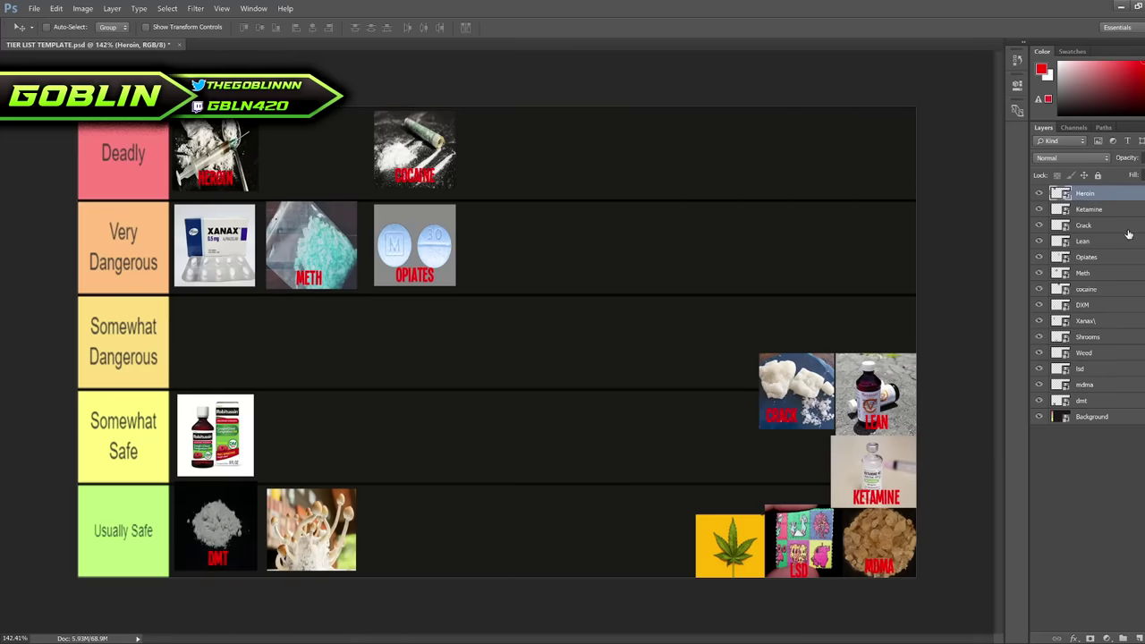
pyautogui.click(1103, 291)
pyautogui.moveTo(377, 147); pyautogui.dragTo(276, 146)
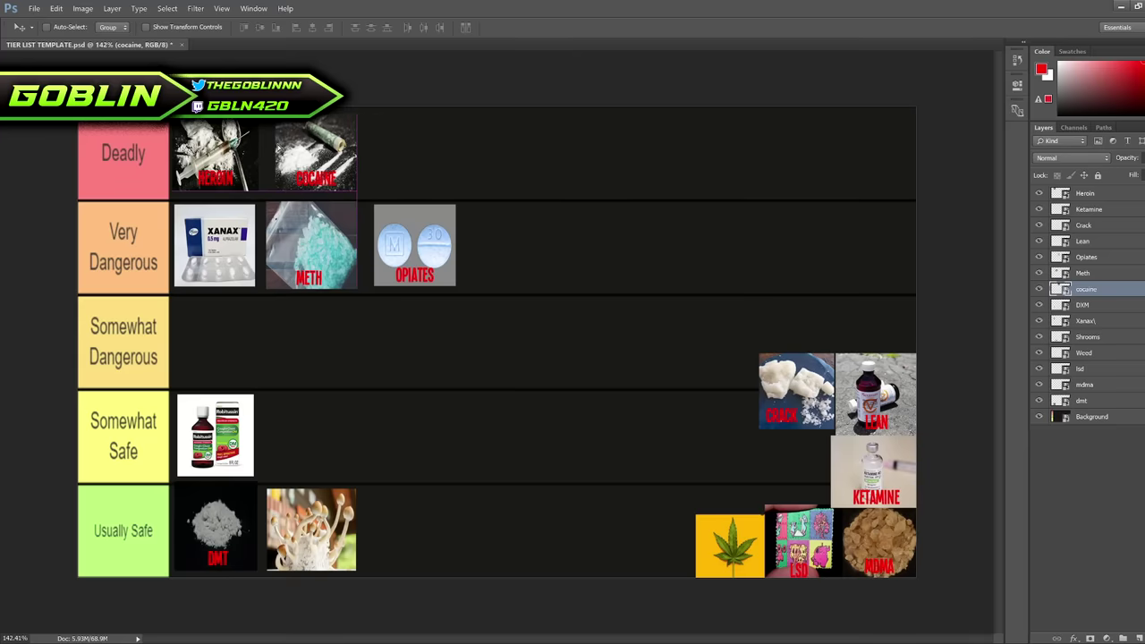